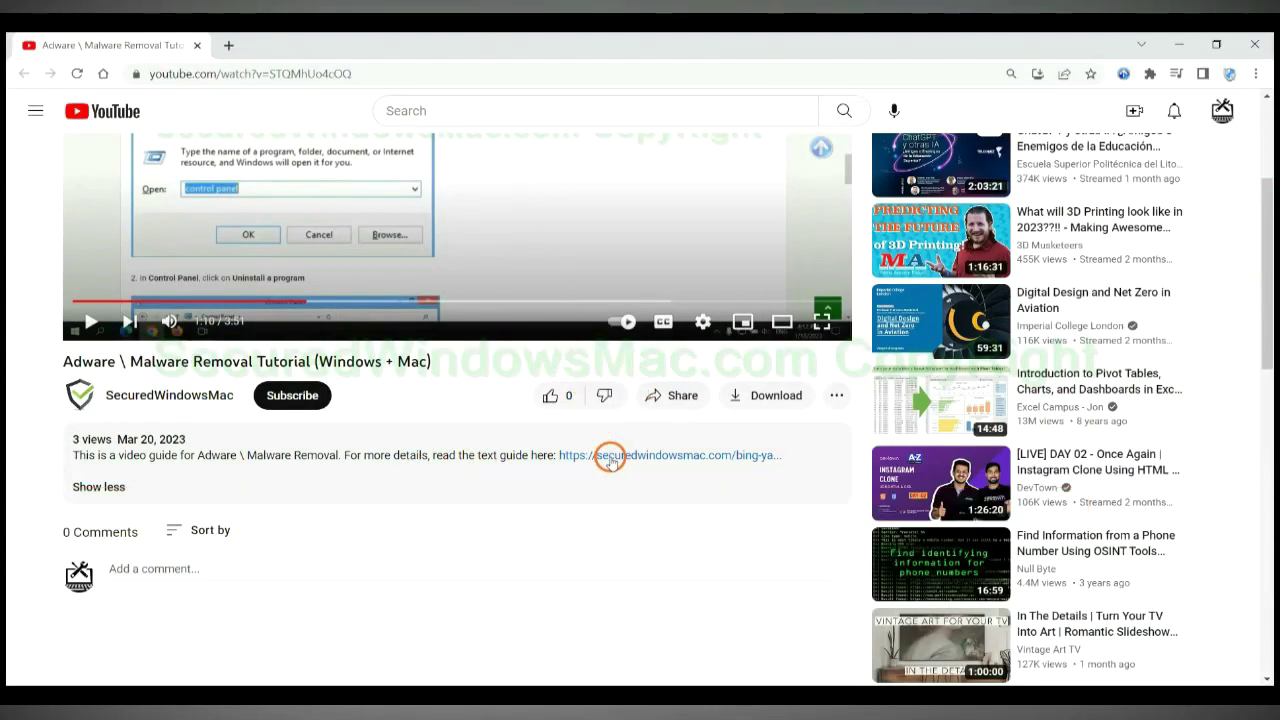
# Step: Open the securedwindowsmac.com removal guide from the YouTube video description in a new tab
pyautogui.click(610, 457)
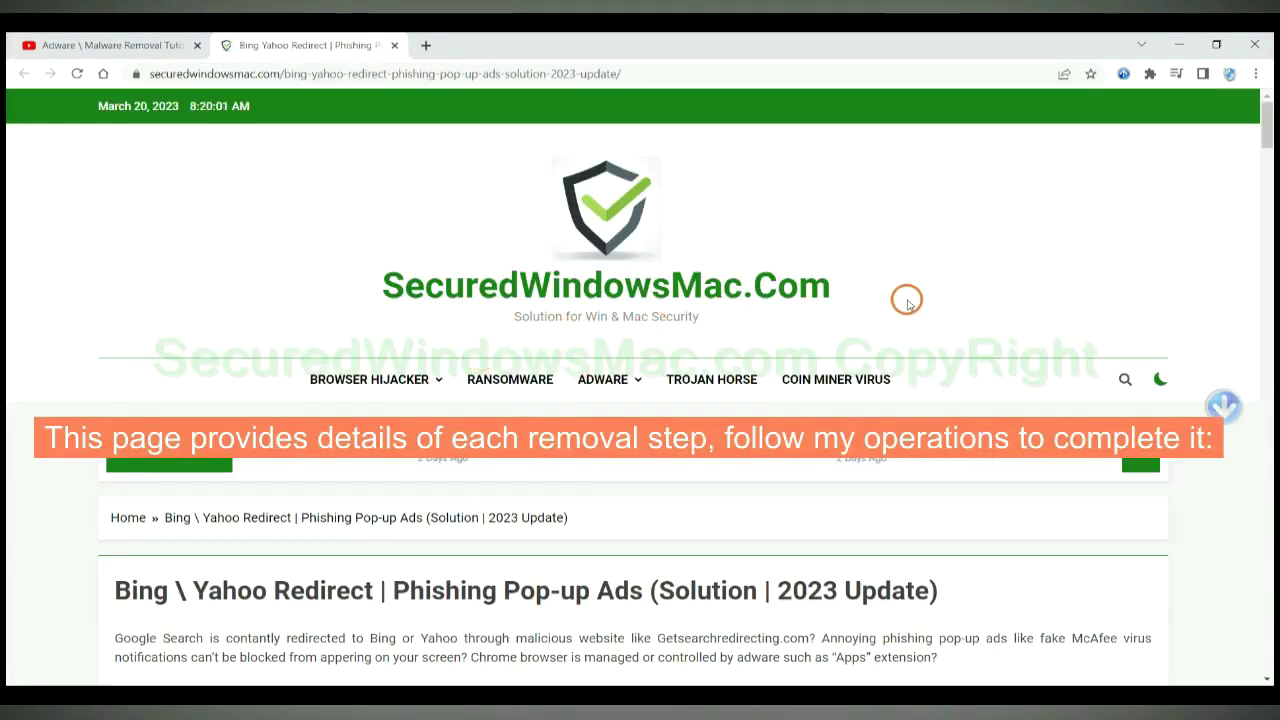
# Step: Scroll past the Instant Automatic Removal section and keep SpyHunter-Installer.exe despite the harmful-file warning
pyautogui.scroll(-15, 907, 303)
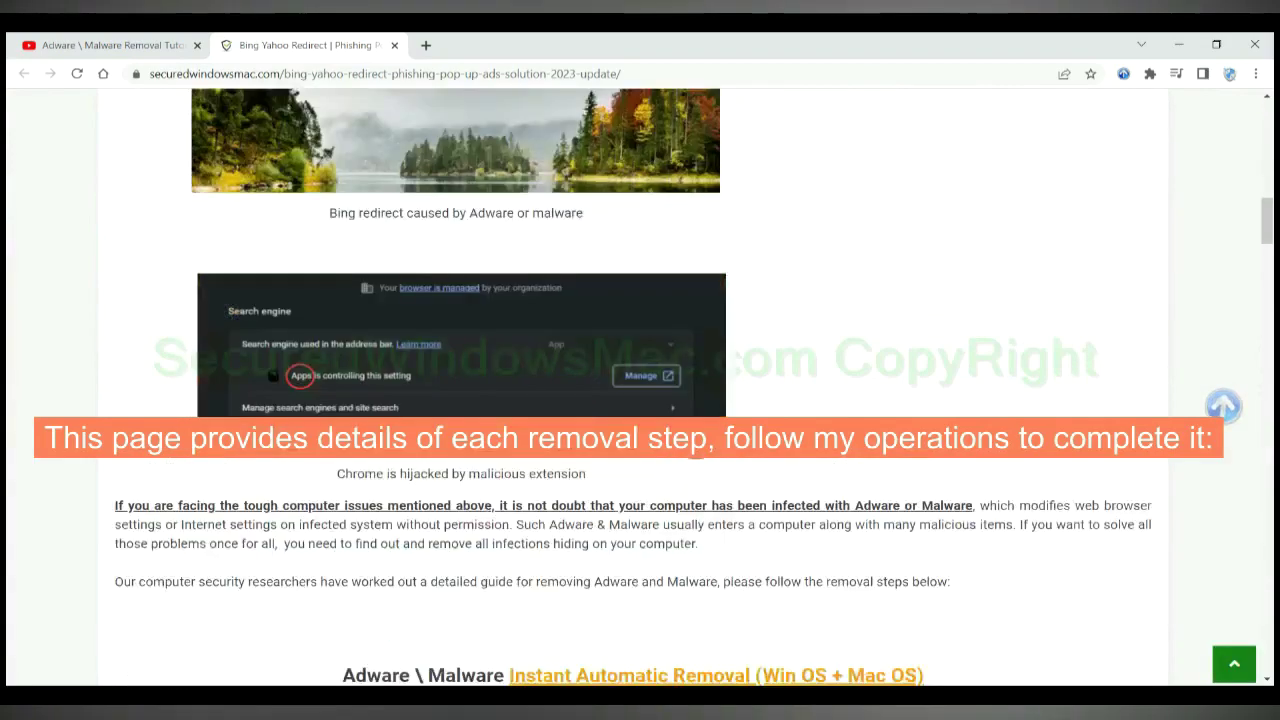
pyautogui.scroll(-4, 697, 448)
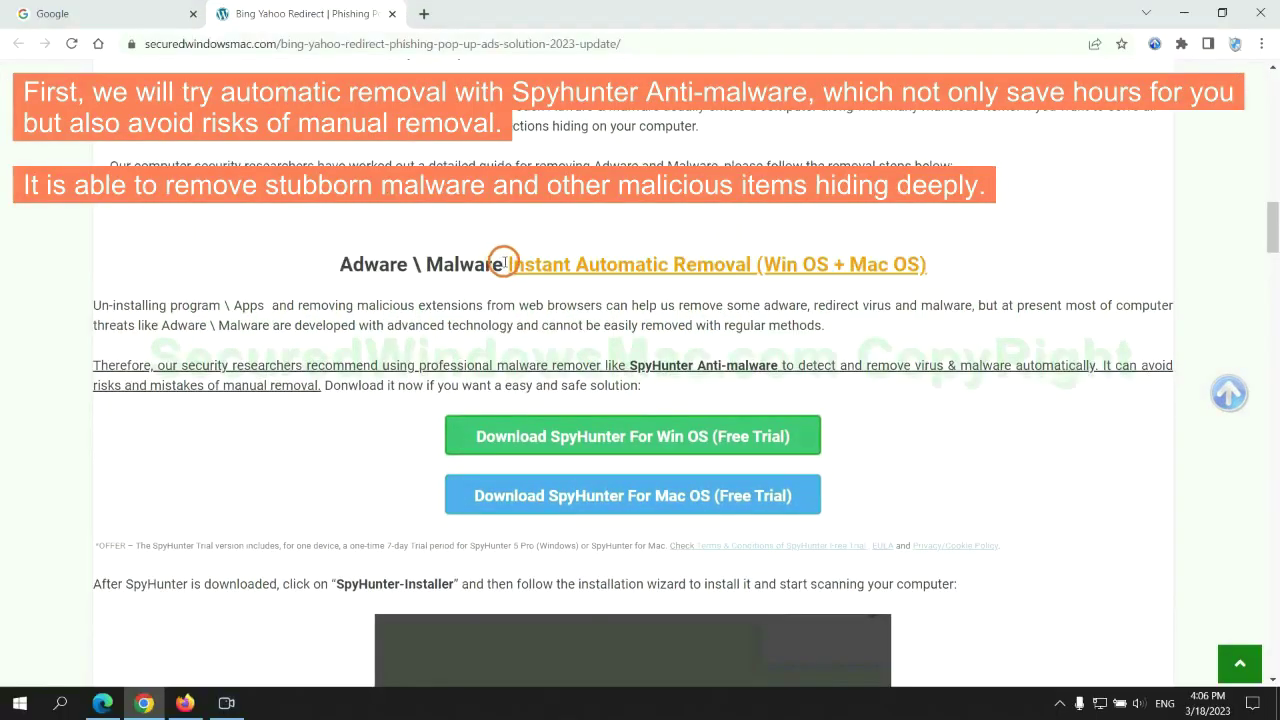
pyautogui.moveTo(505, 263); pyautogui.dragTo(748, 264)
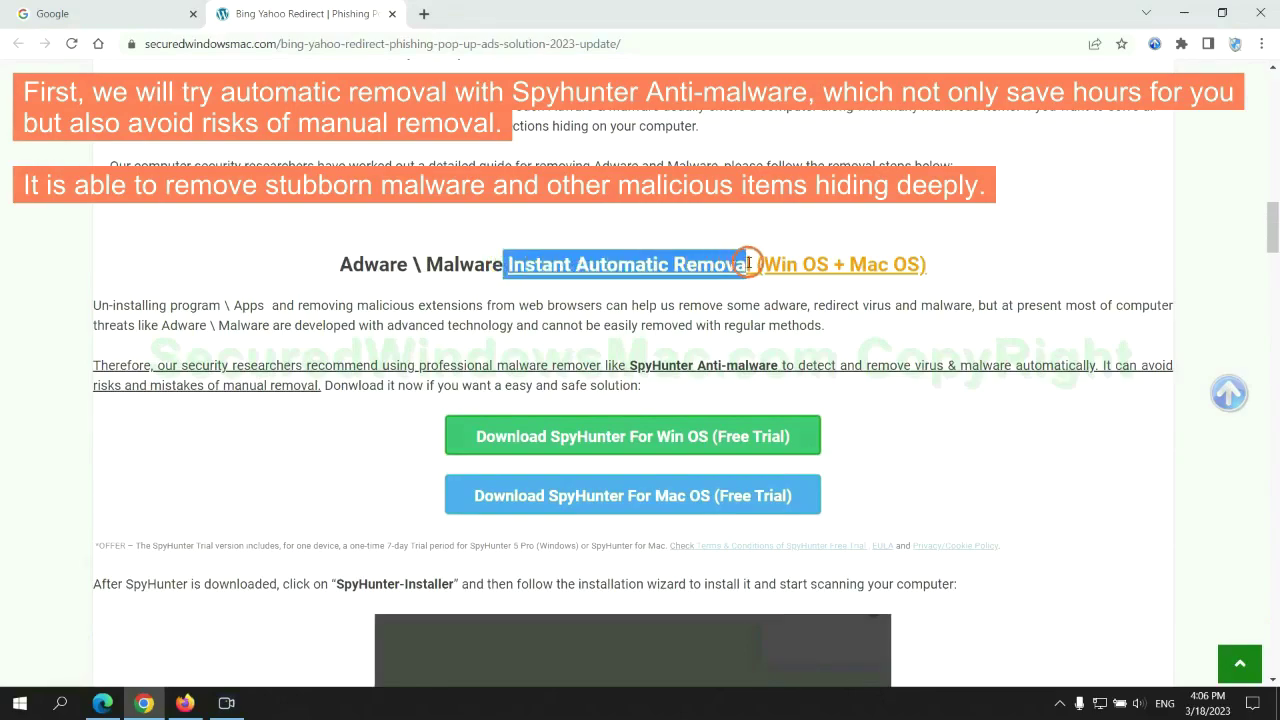
pyautogui.click(655, 230)
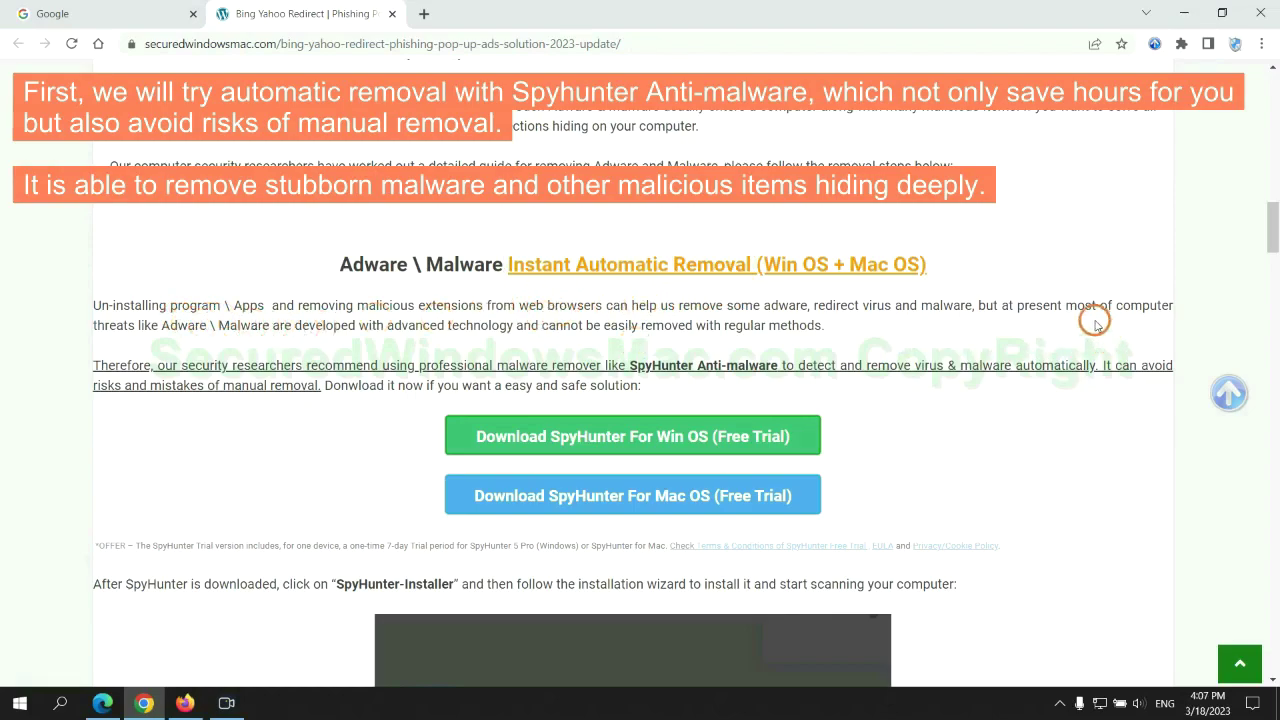
pyautogui.scroll(-1, 635, 362)
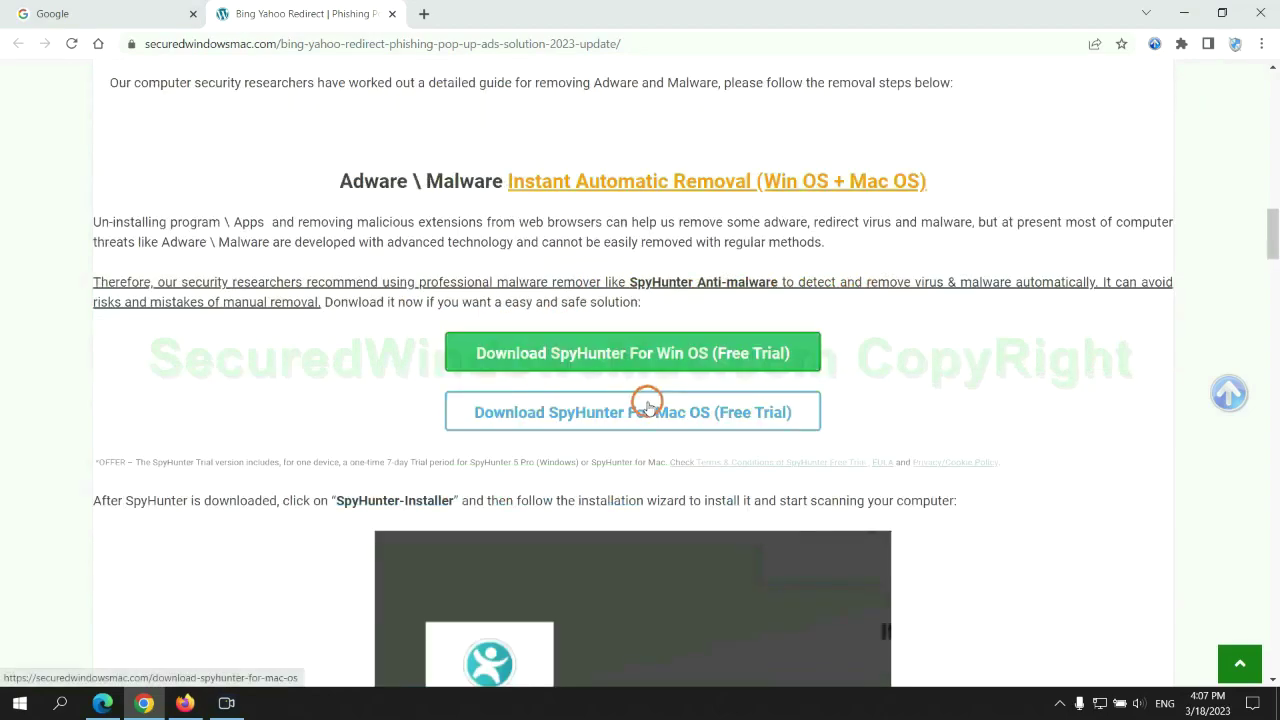
pyautogui.scroll(-1, 647, 403)
pyautogui.scroll(-1, 634, 330)
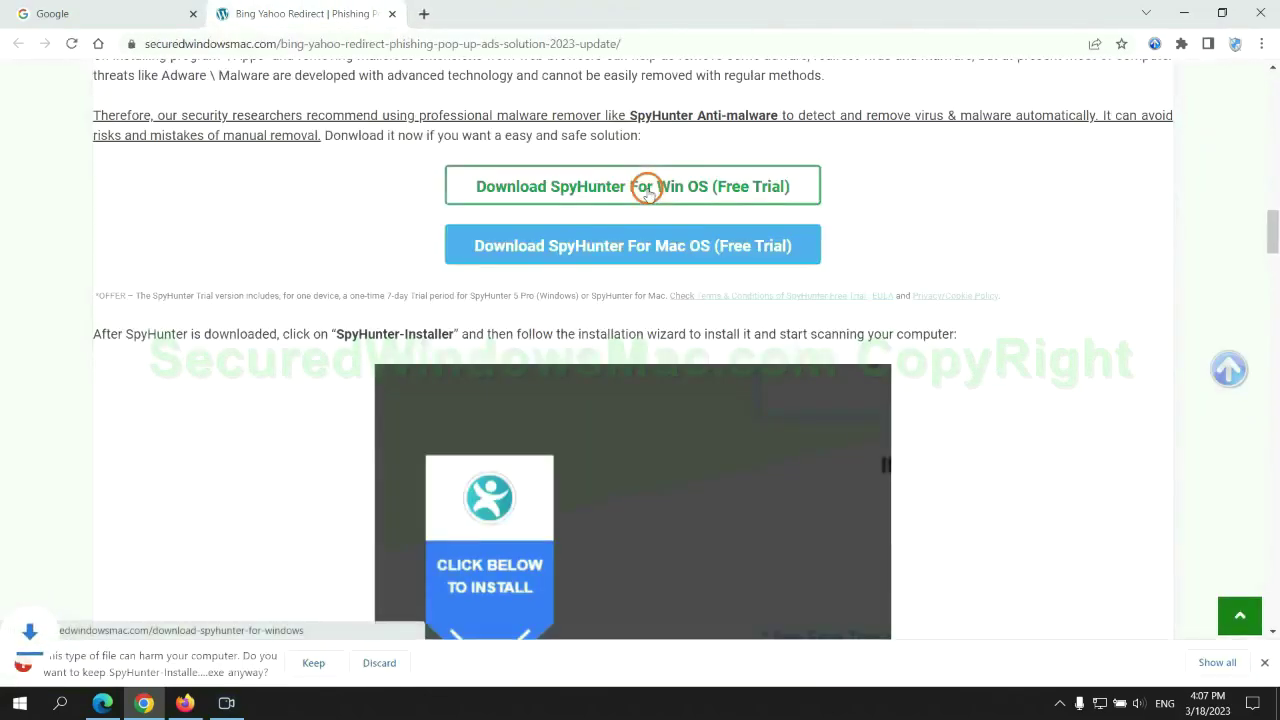
pyautogui.click(309, 662)
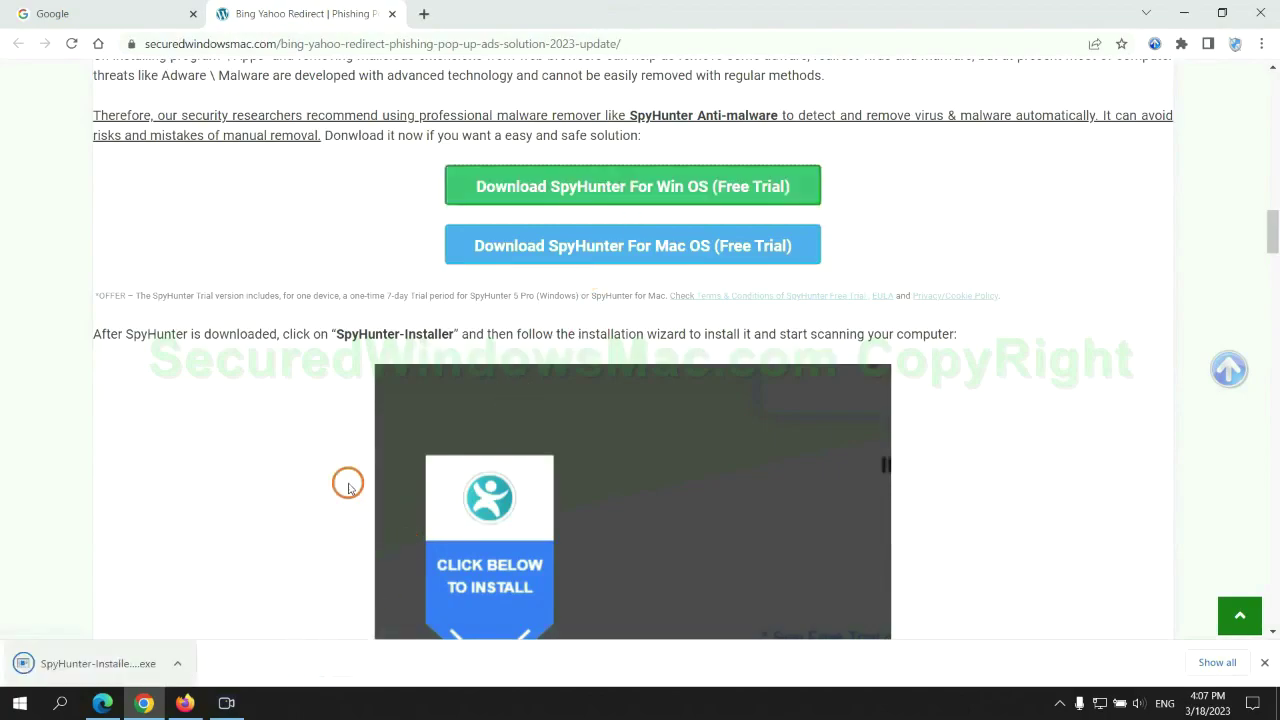
# Step: Run SpyHunter-Installer.exe and choose the FREE Trial (7-Days) registration option
pyautogui.click(122, 665)
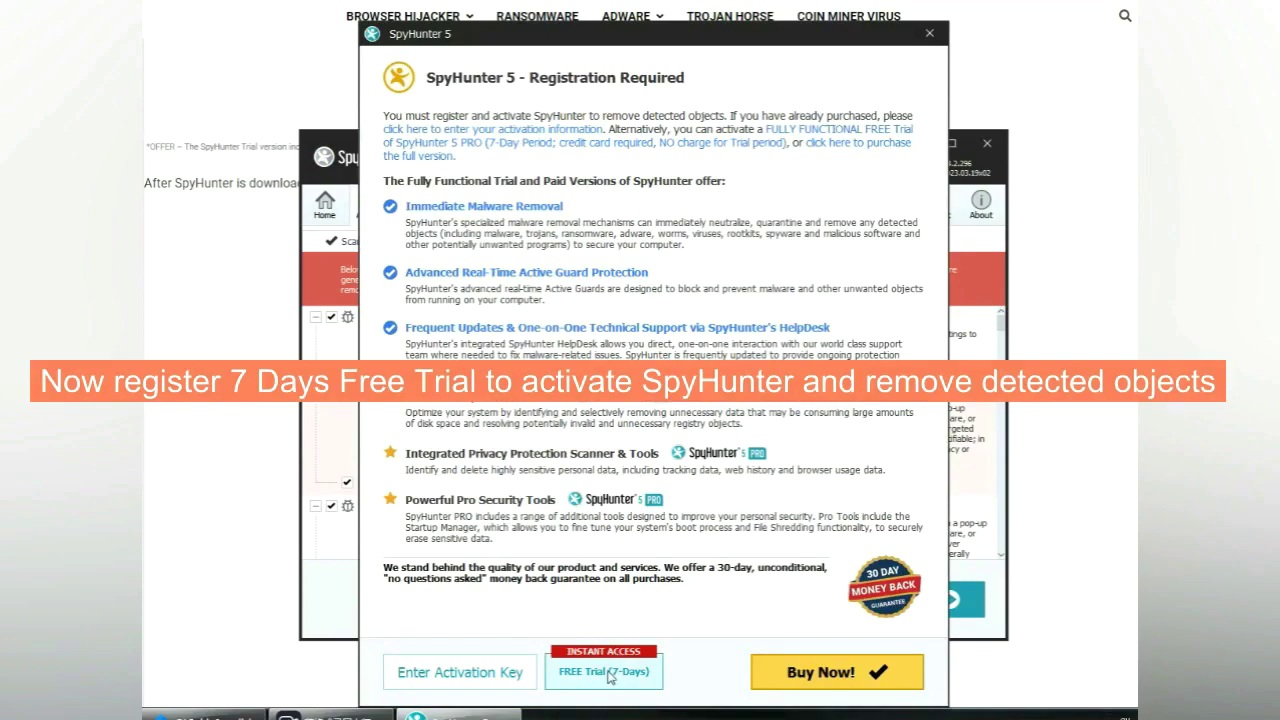
pyautogui.click(609, 672)
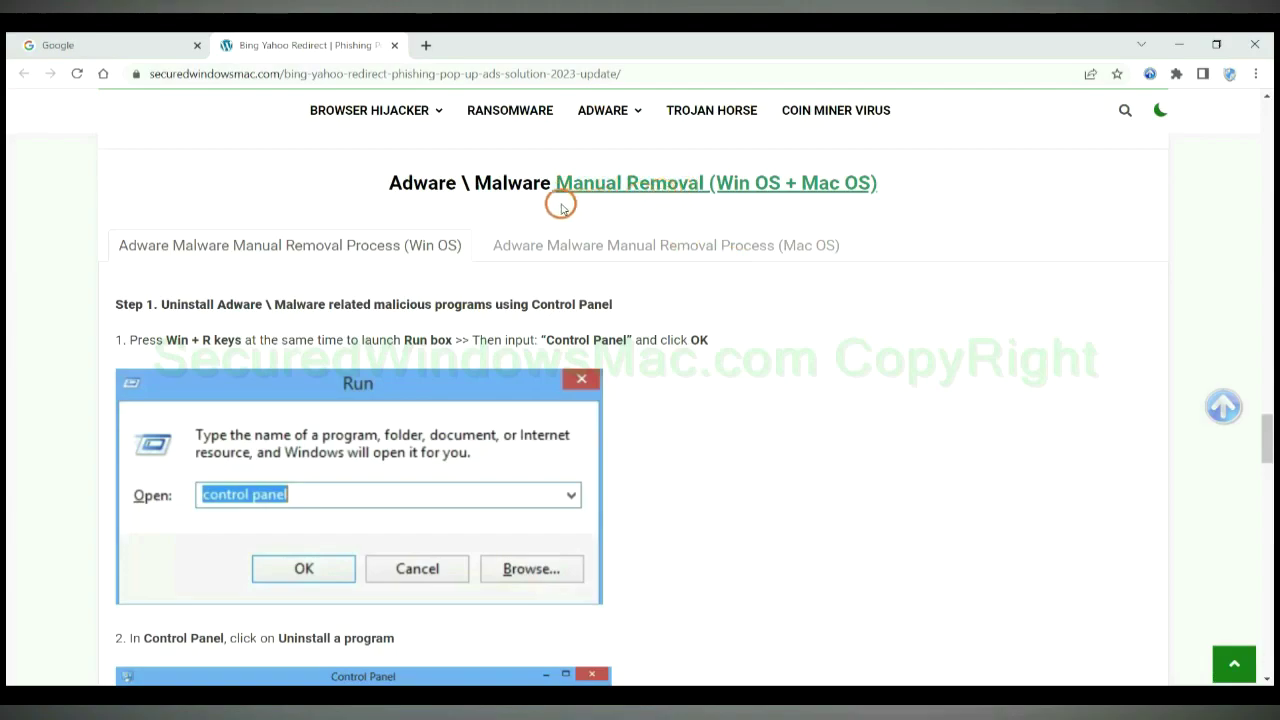
# Step: Highlight the Win OS and Mac OS parts of the Manual Removal heading and view the Mac OS instructions
pyautogui.moveTo(722, 185); pyautogui.dragTo(783, 185)
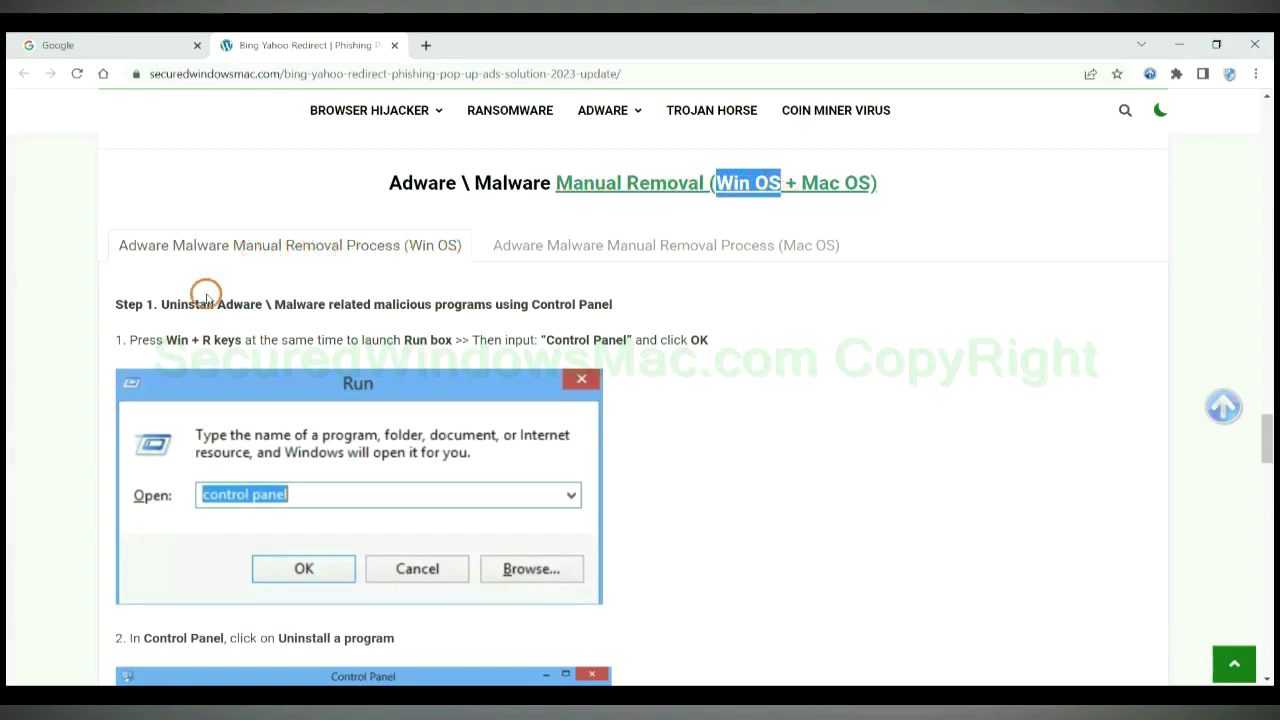
pyautogui.moveTo(800, 183); pyautogui.dragTo(871, 183)
pyautogui.click(656, 243)
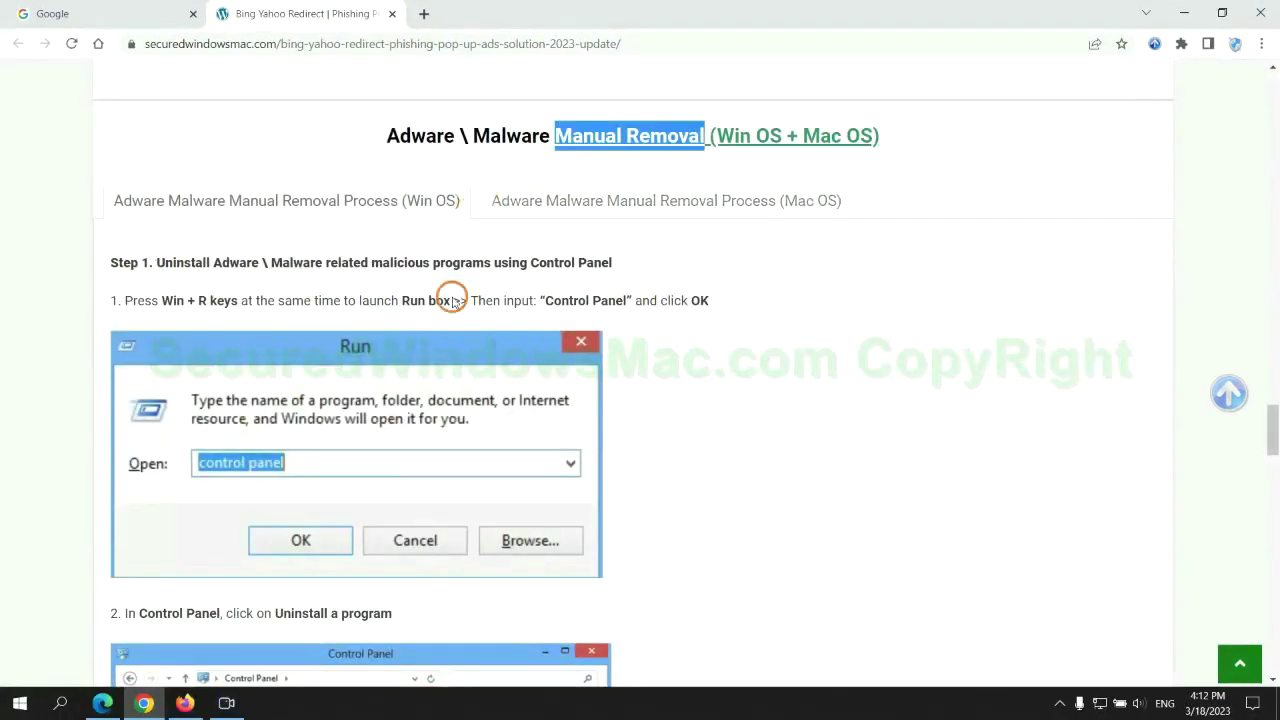
# Step: Review the Win OS Step 1 instruction on uninstalling malicious programs through Control Panel
pyautogui.scroll(3, 477, 348)
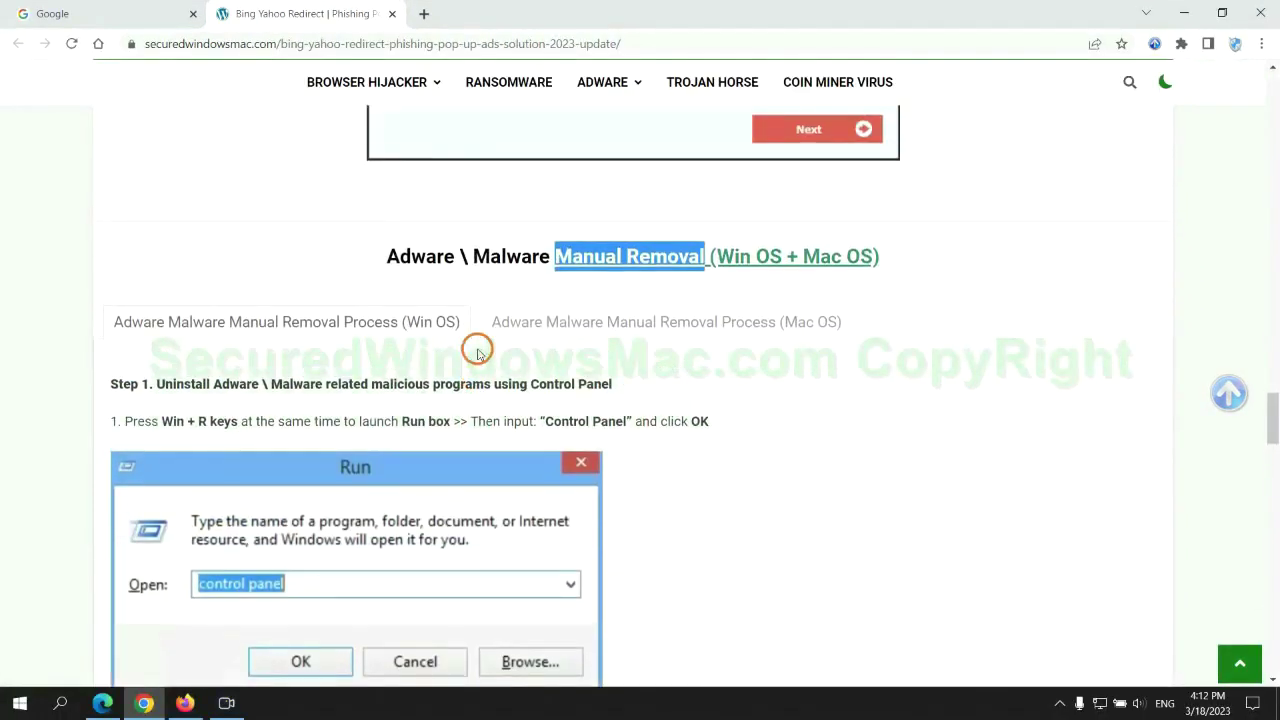
pyautogui.scroll(-2, 391, 331)
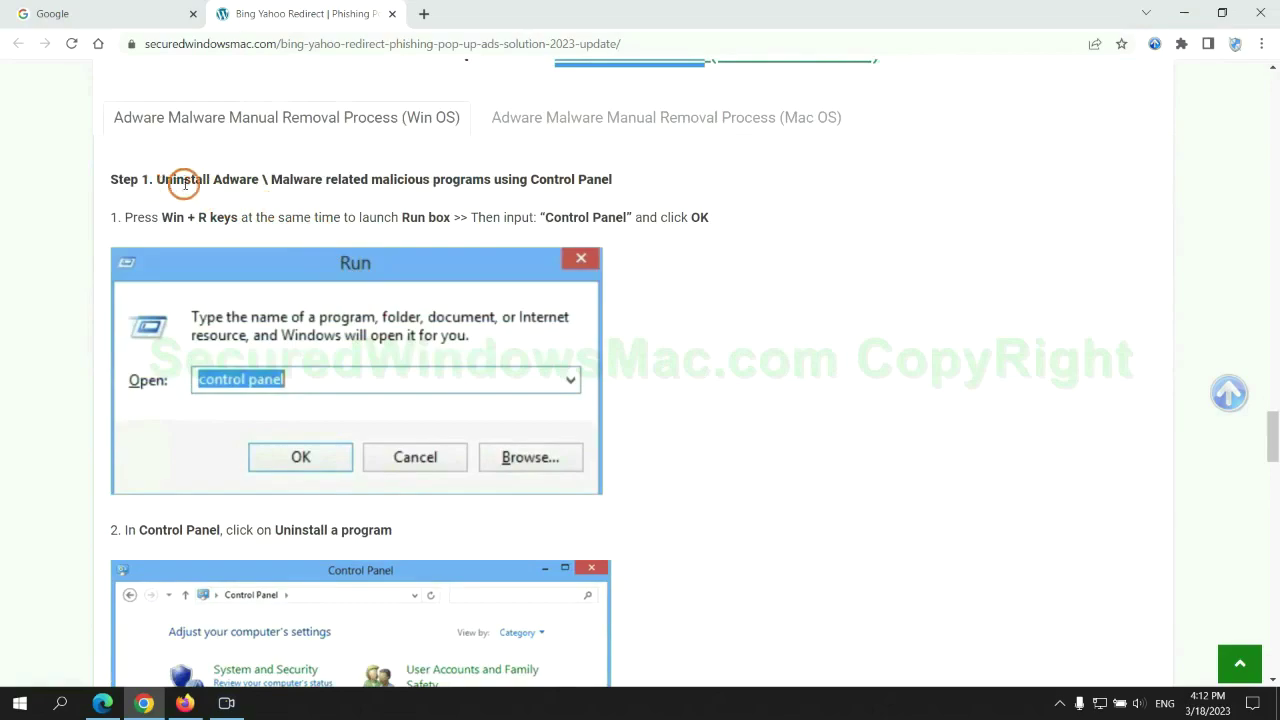
pyautogui.moveTo(158, 184); pyautogui.dragTo(491, 184)
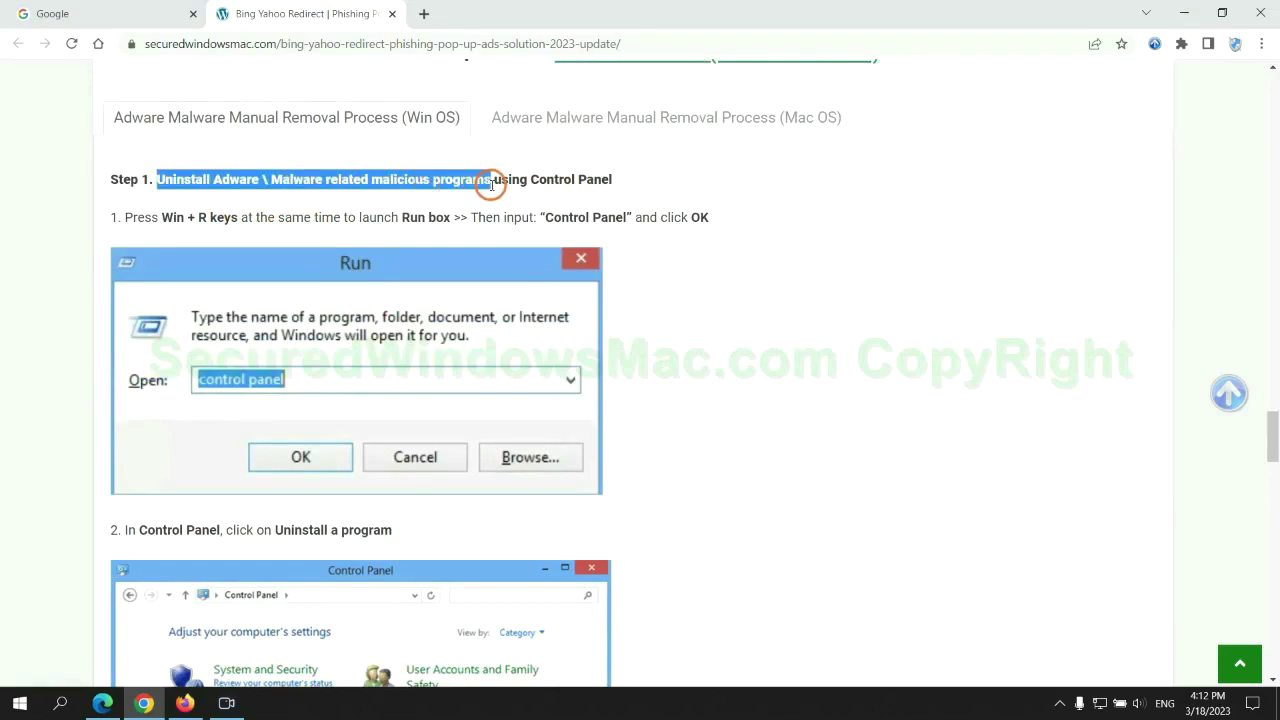
pyautogui.click(851, 261)
pyautogui.scroll(-2, 797, 264)
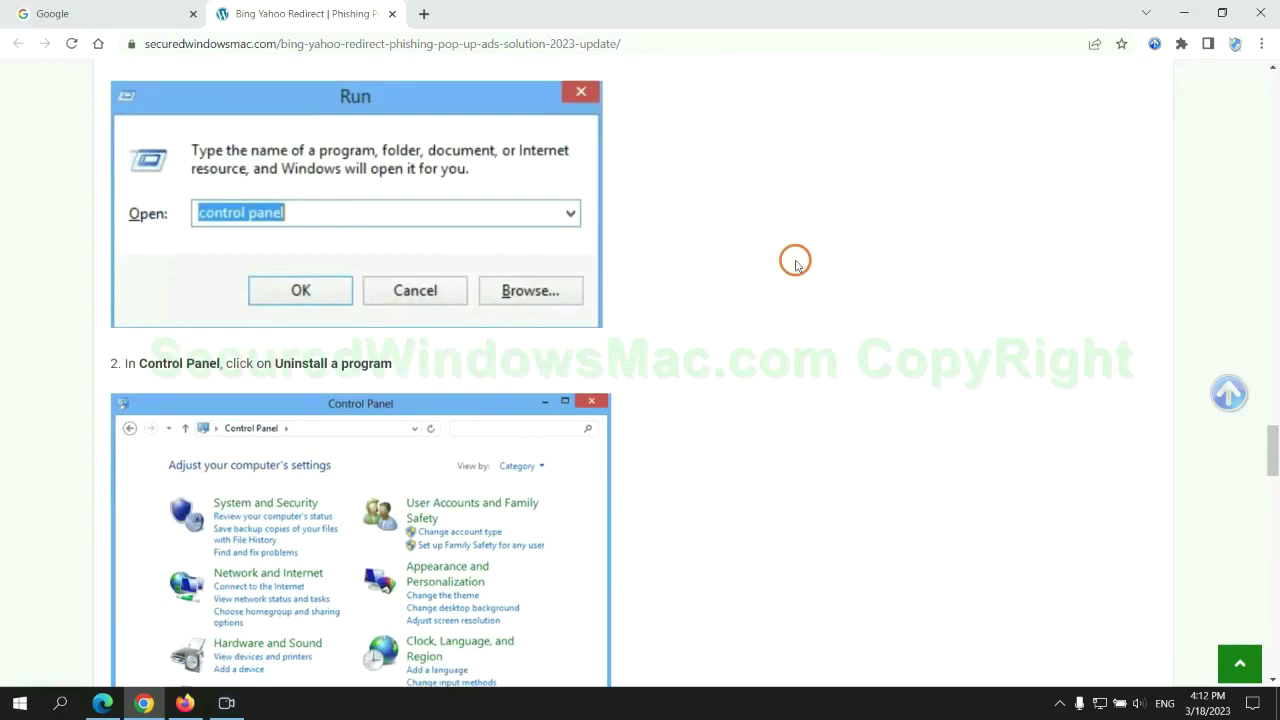
# Step: Run 'control panel', check Lantern under Uninstall a program, then close Programs and Features
pyautogui.press('super+r')
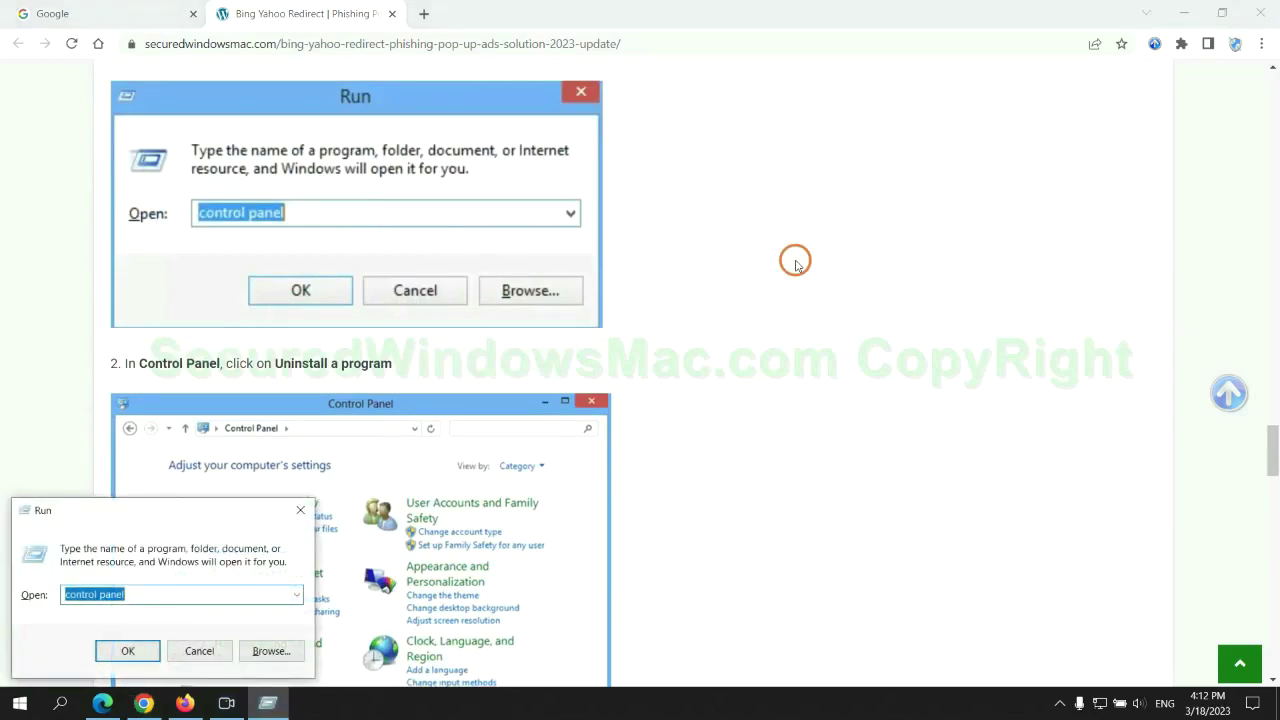
pyautogui.write('contro')
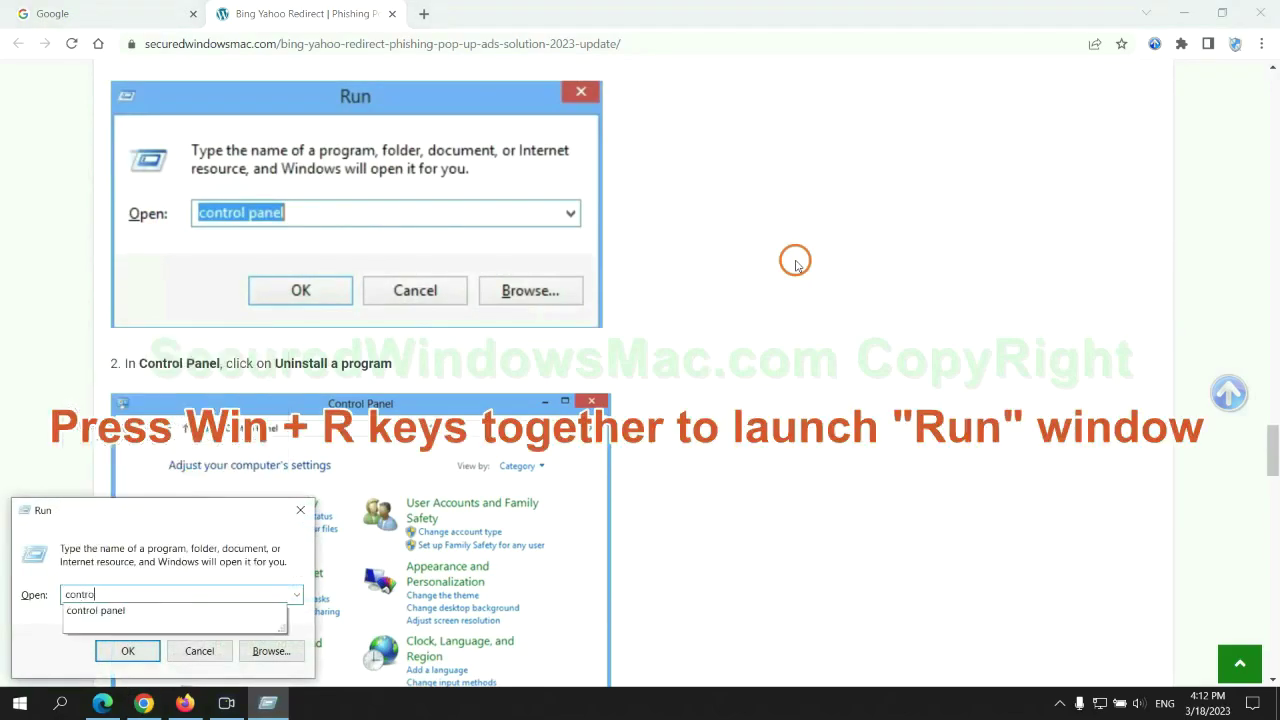
pyautogui.write('l pane')
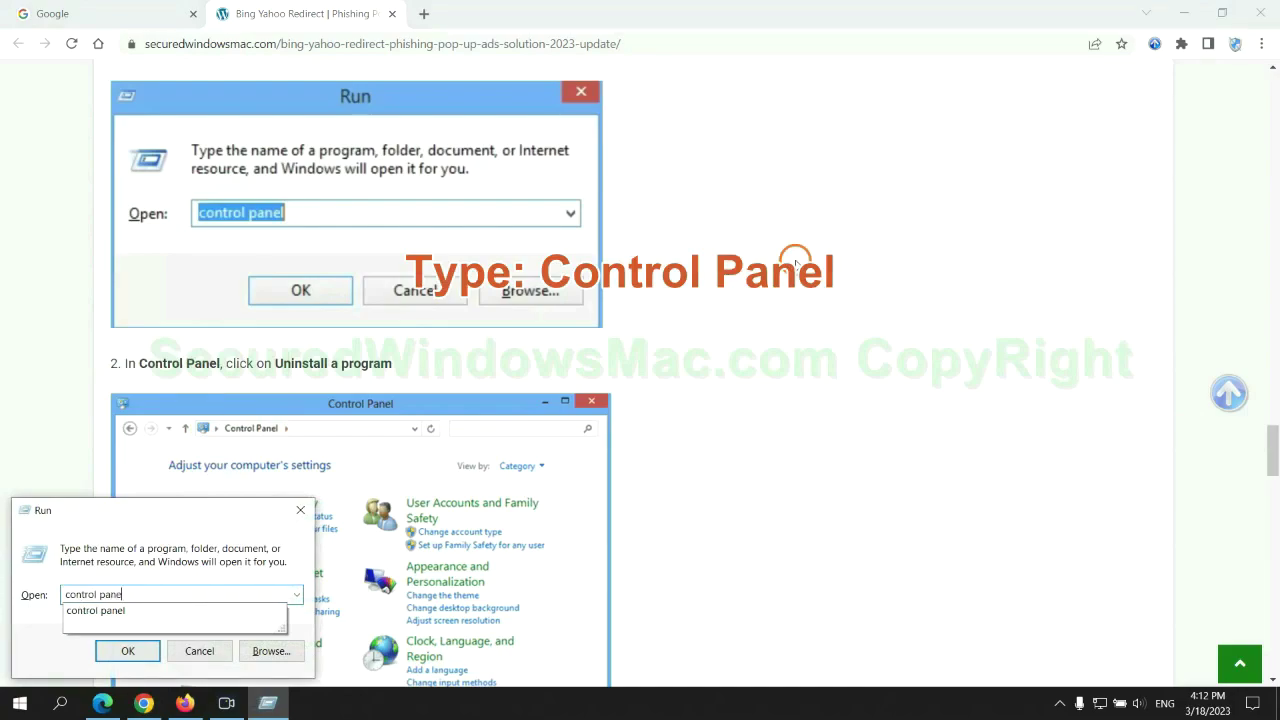
pyautogui.write('l')
pyautogui.press('Return')
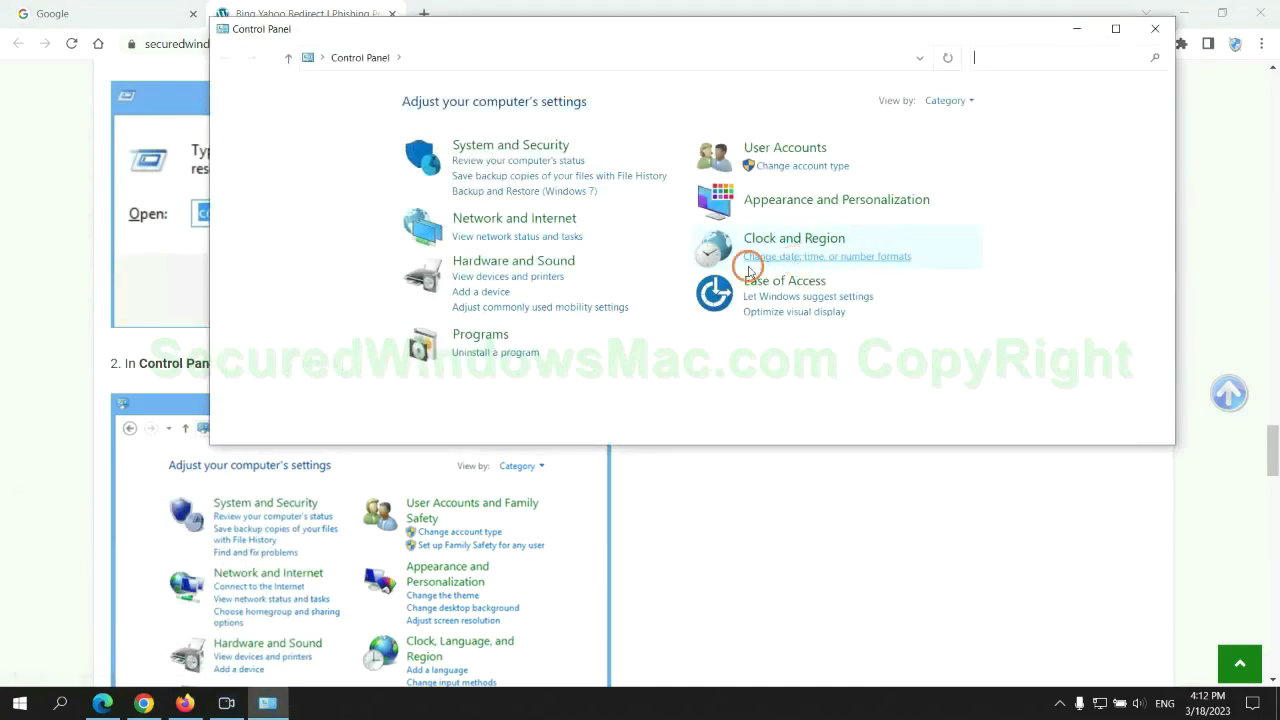
pyautogui.click(505, 352)
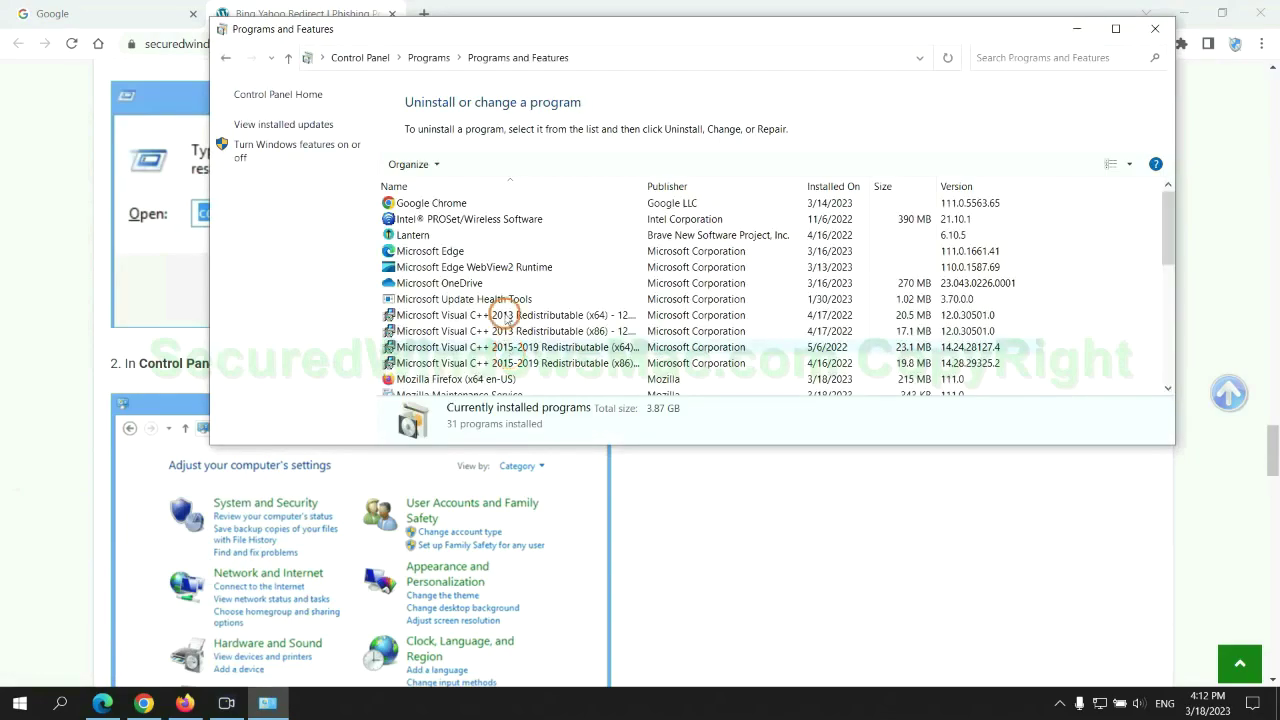
pyautogui.rightClick(447, 238)
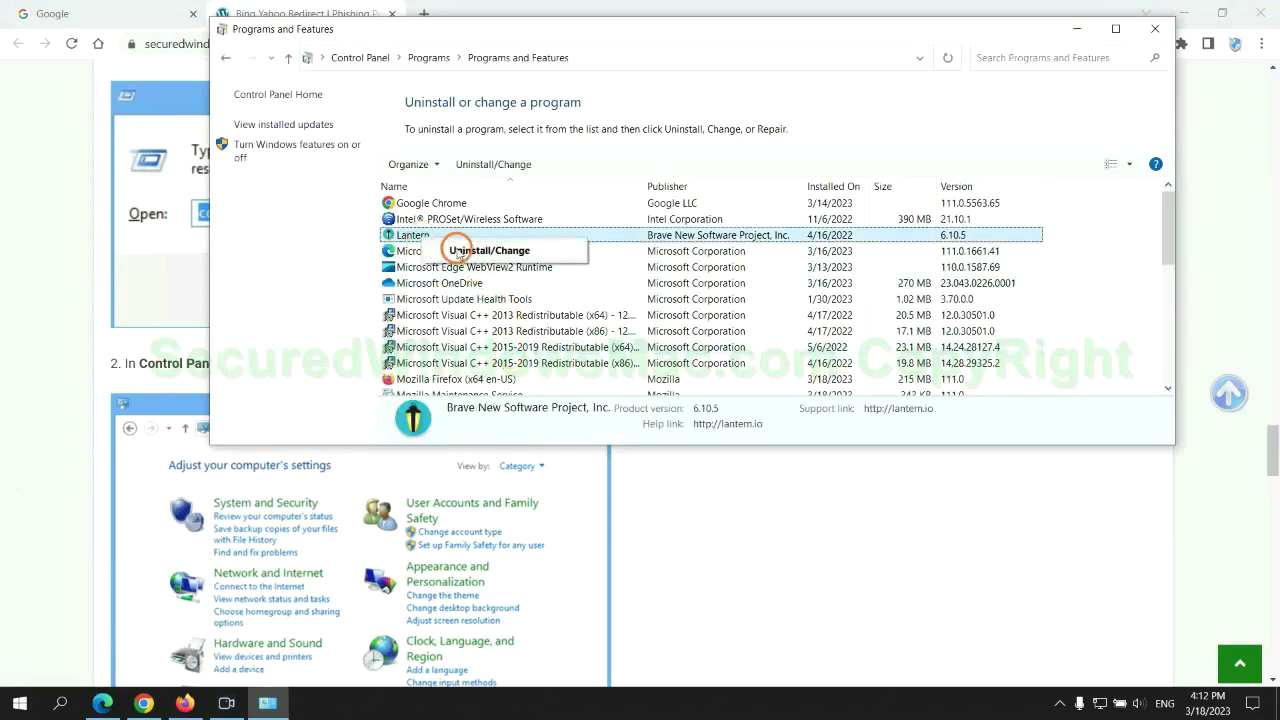
pyautogui.click(1155, 29)
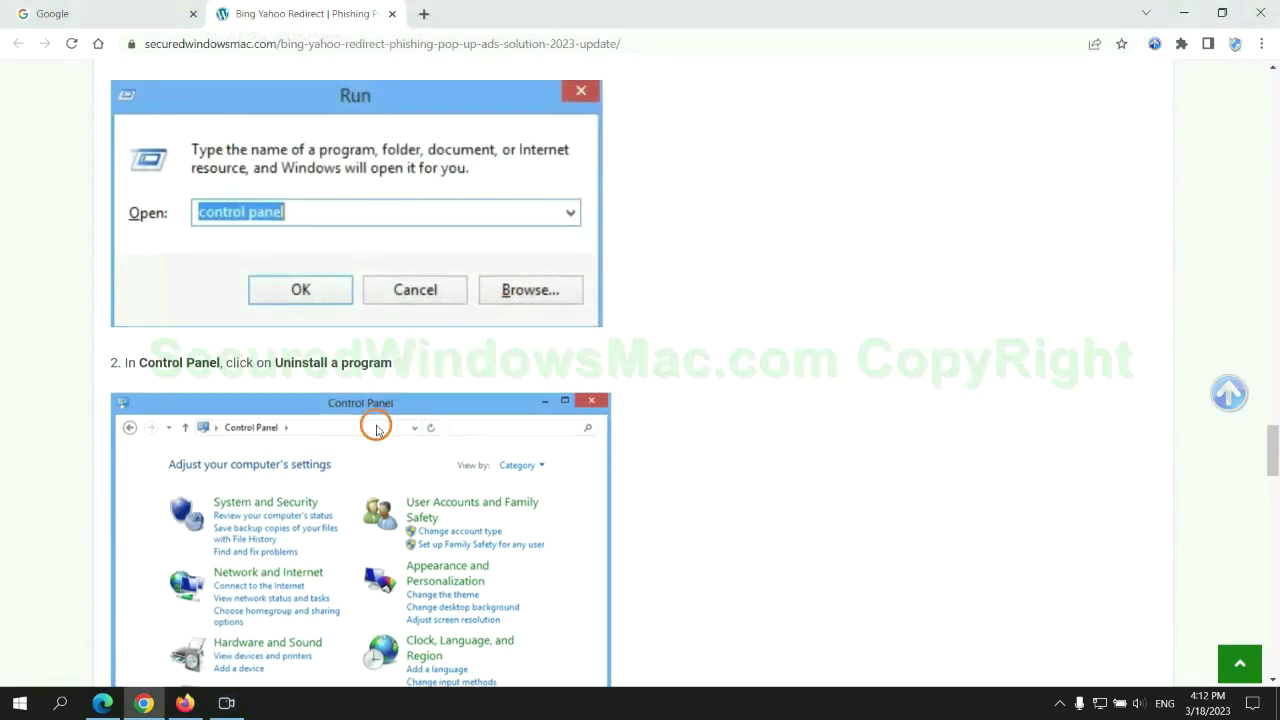
# Step: Scroll to the guide's Step 2 extension-removal heading and highlight it
pyautogui.scroll(-6, 376, 429)
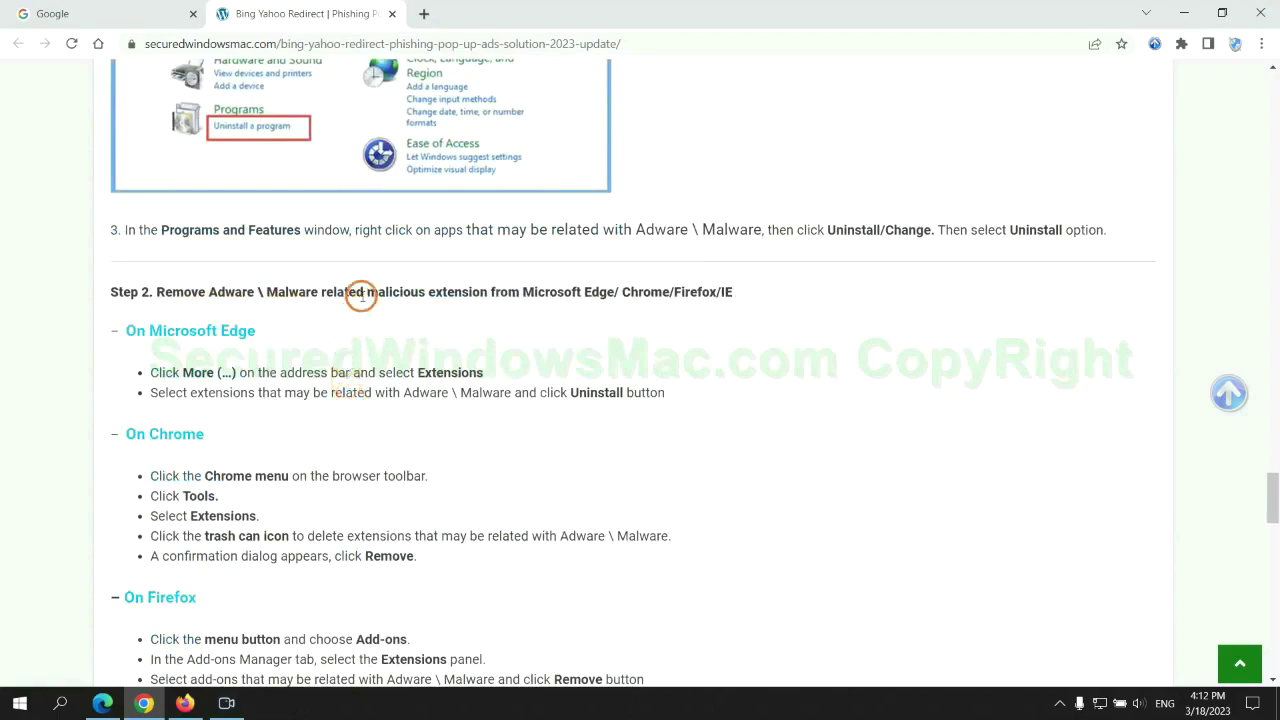
pyautogui.moveTo(362, 296); pyautogui.dragTo(483, 294)
pyautogui.click(327, 352)
# Step: Remove the McAfee WebAdvisor extension in Edge and close the Extensions page
pyautogui.click(103, 701)
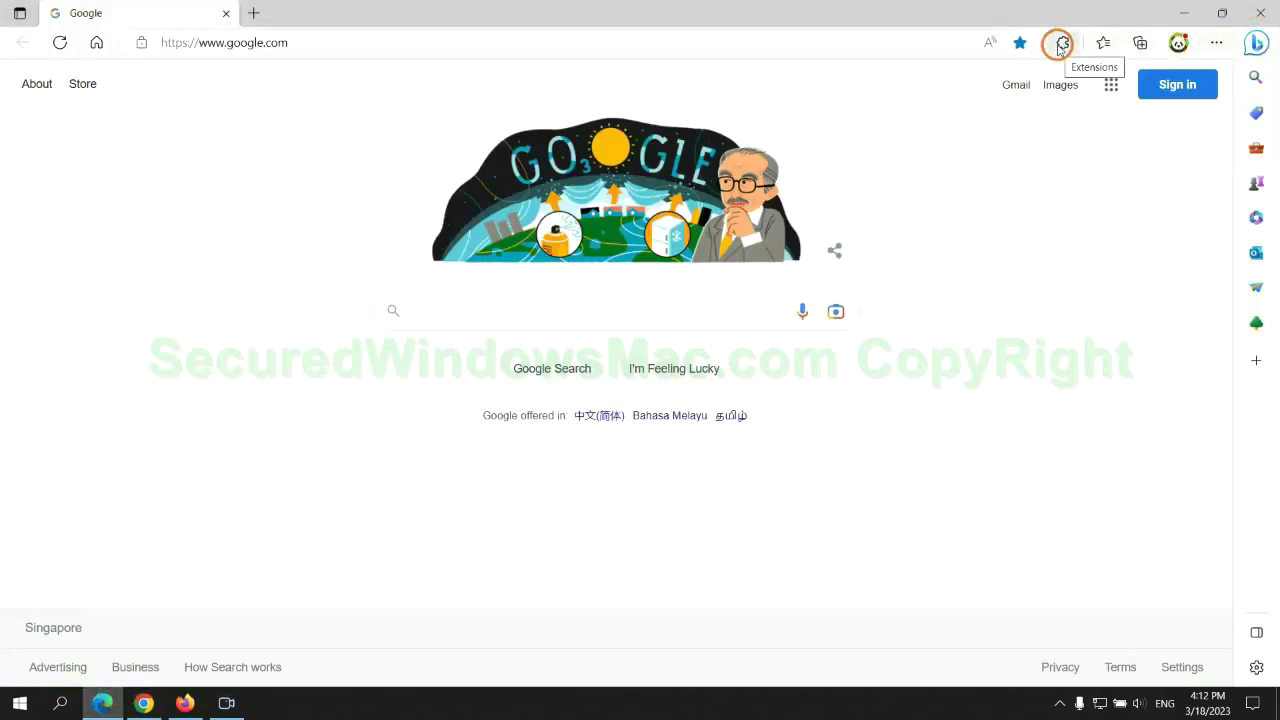
pyautogui.click(1060, 45)
pyautogui.click(887, 133)
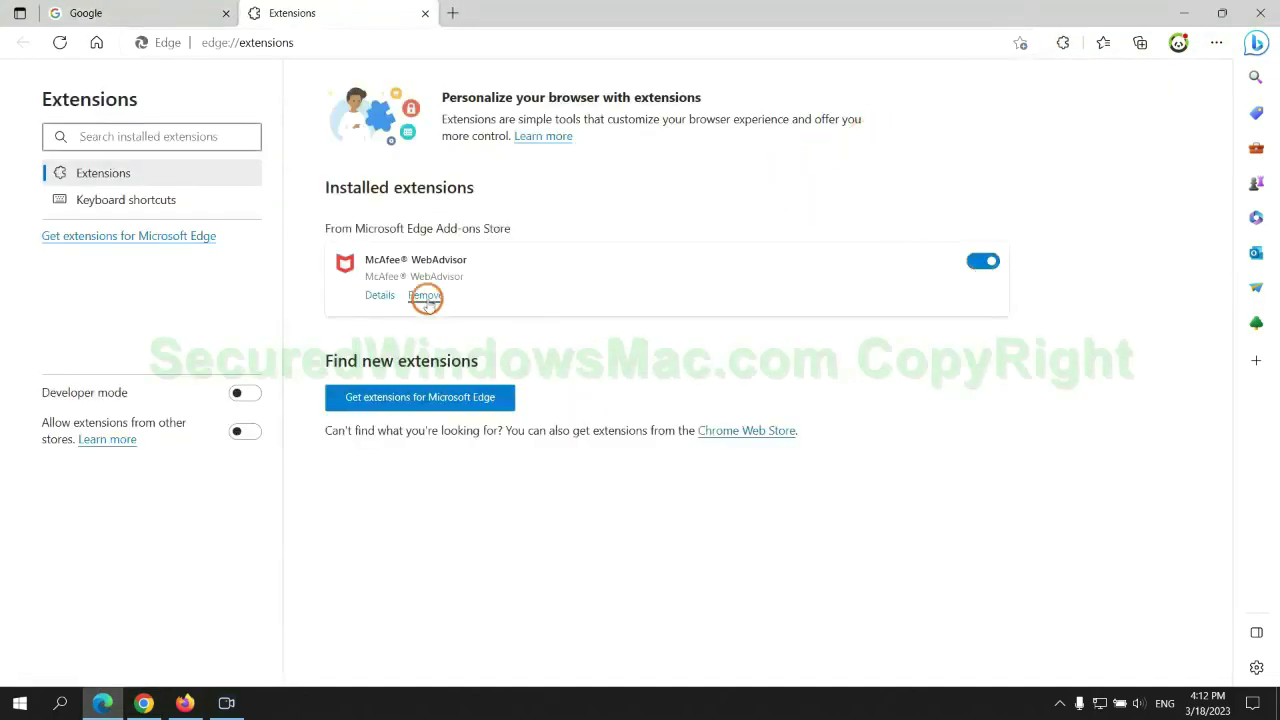
pyautogui.click(425, 296)
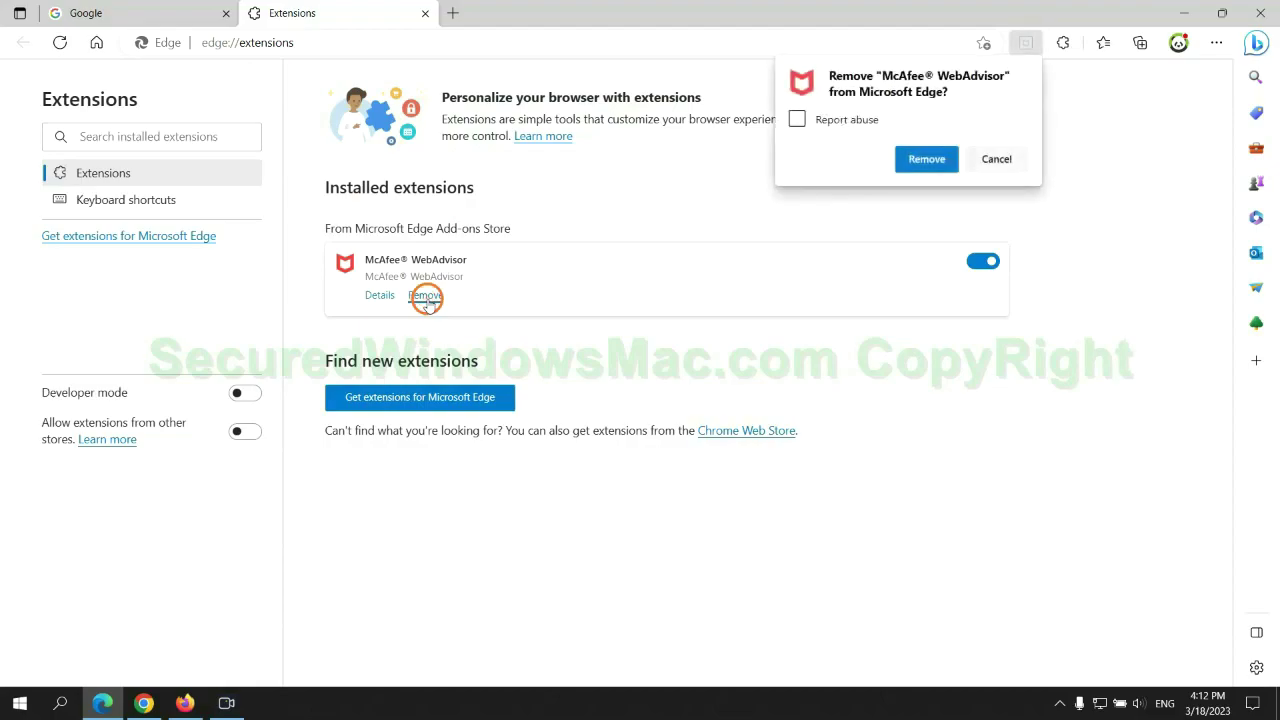
pyautogui.click(921, 159)
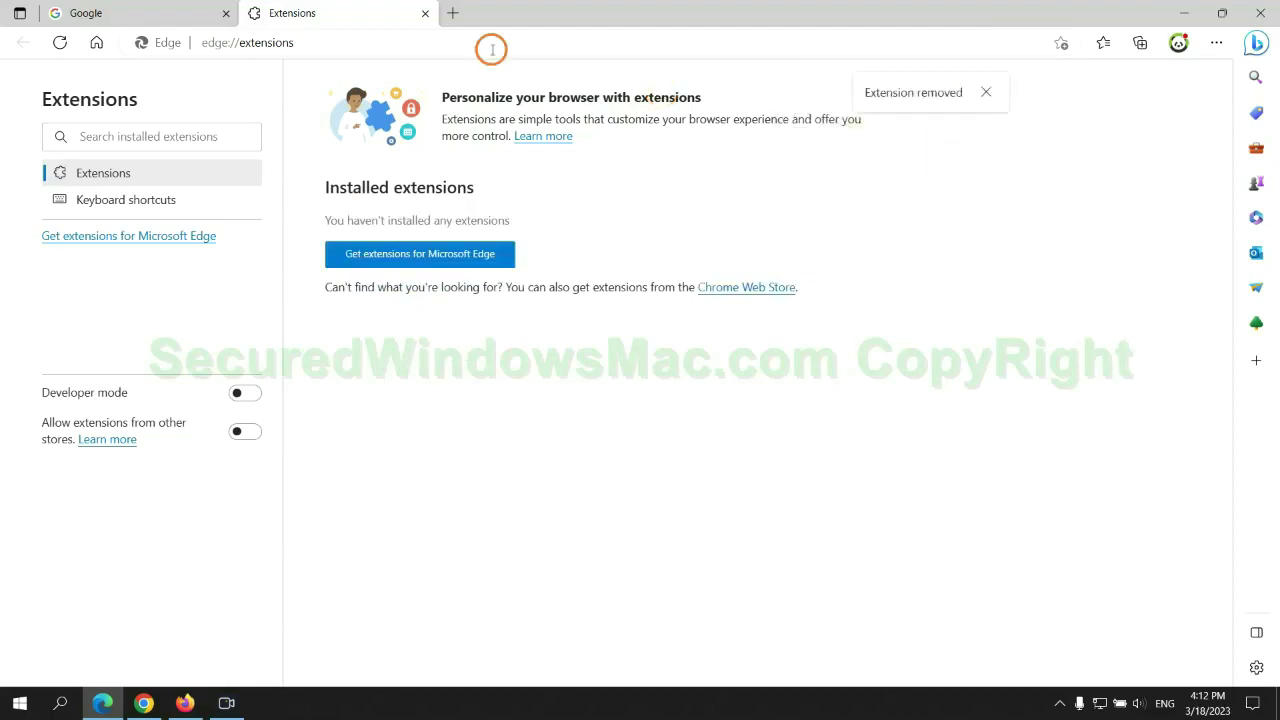
pyautogui.click(425, 13)
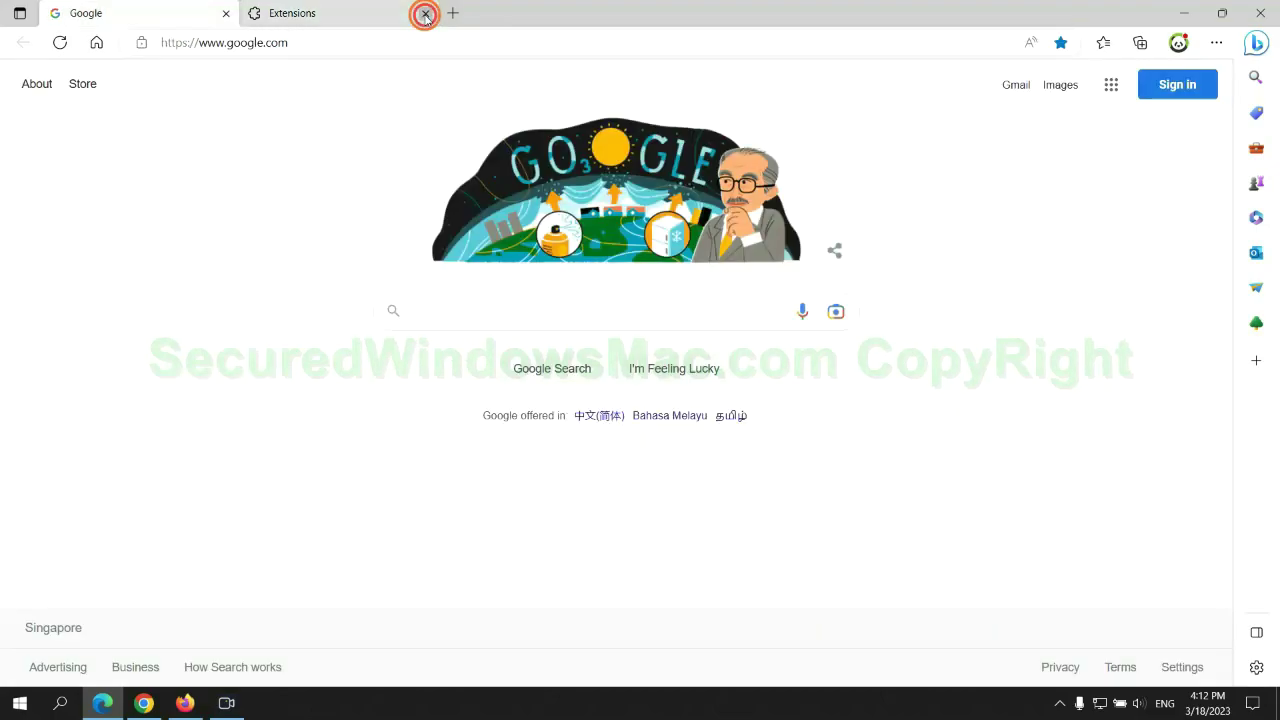
# Step: Remove the Ecosia extension in Chrome and close the Ecosia uninstall survey tab
pyautogui.click(147, 704)
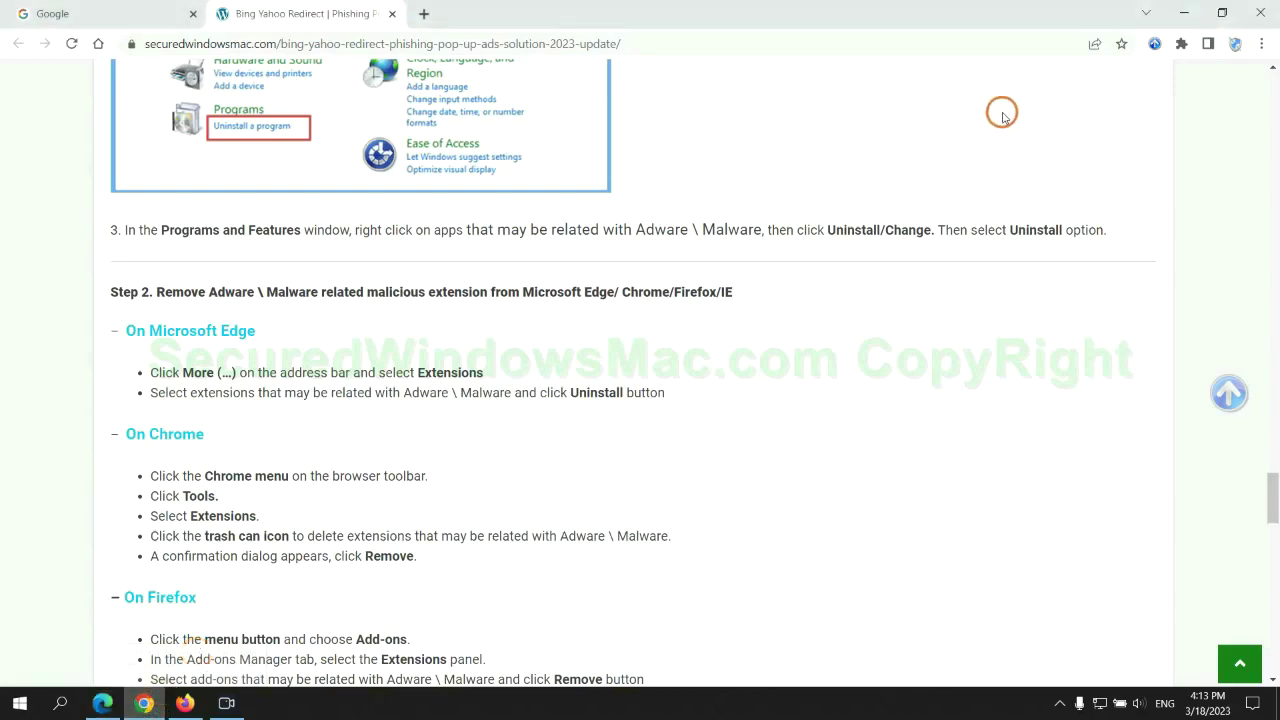
pyautogui.click(1181, 44)
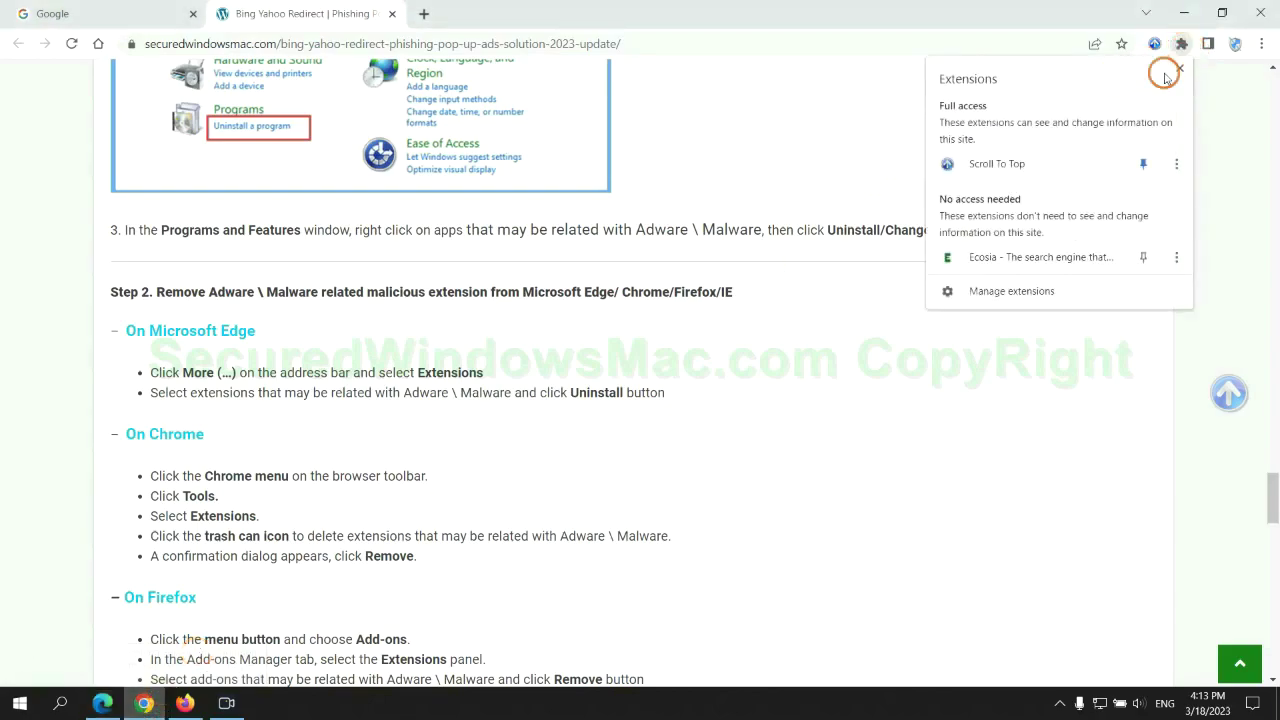
pyautogui.click(1011, 291)
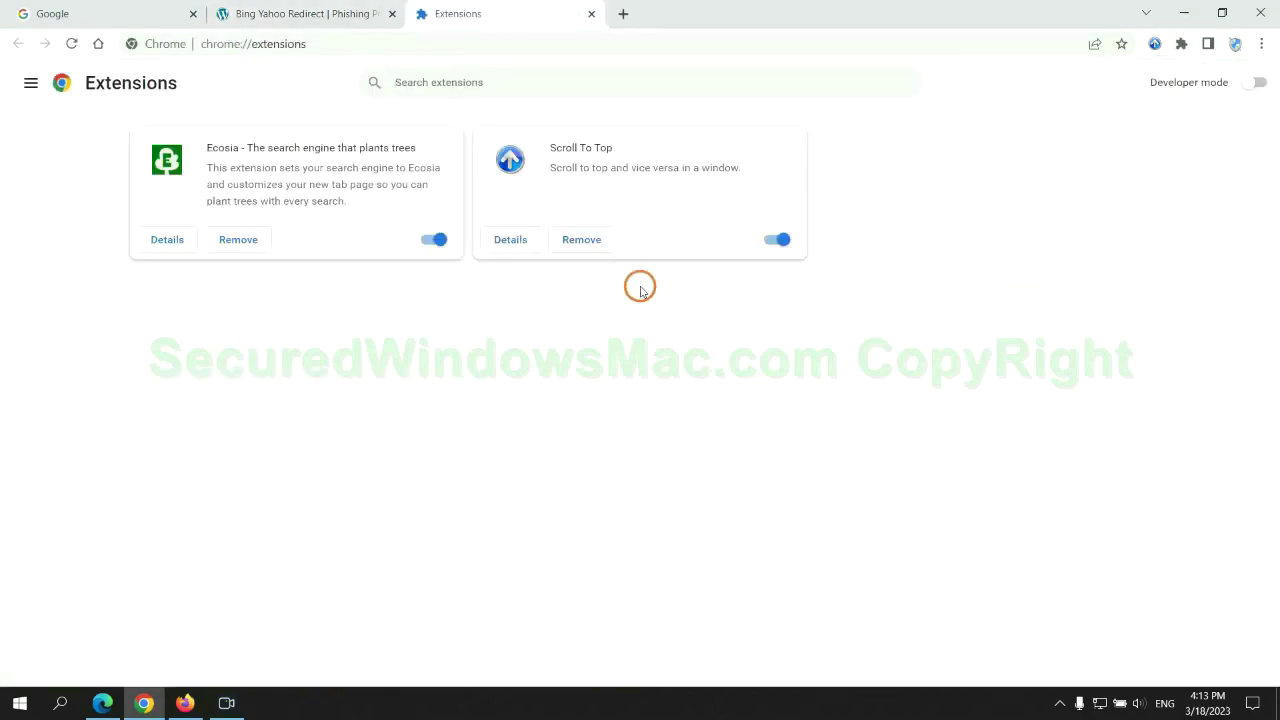
pyautogui.click(239, 236)
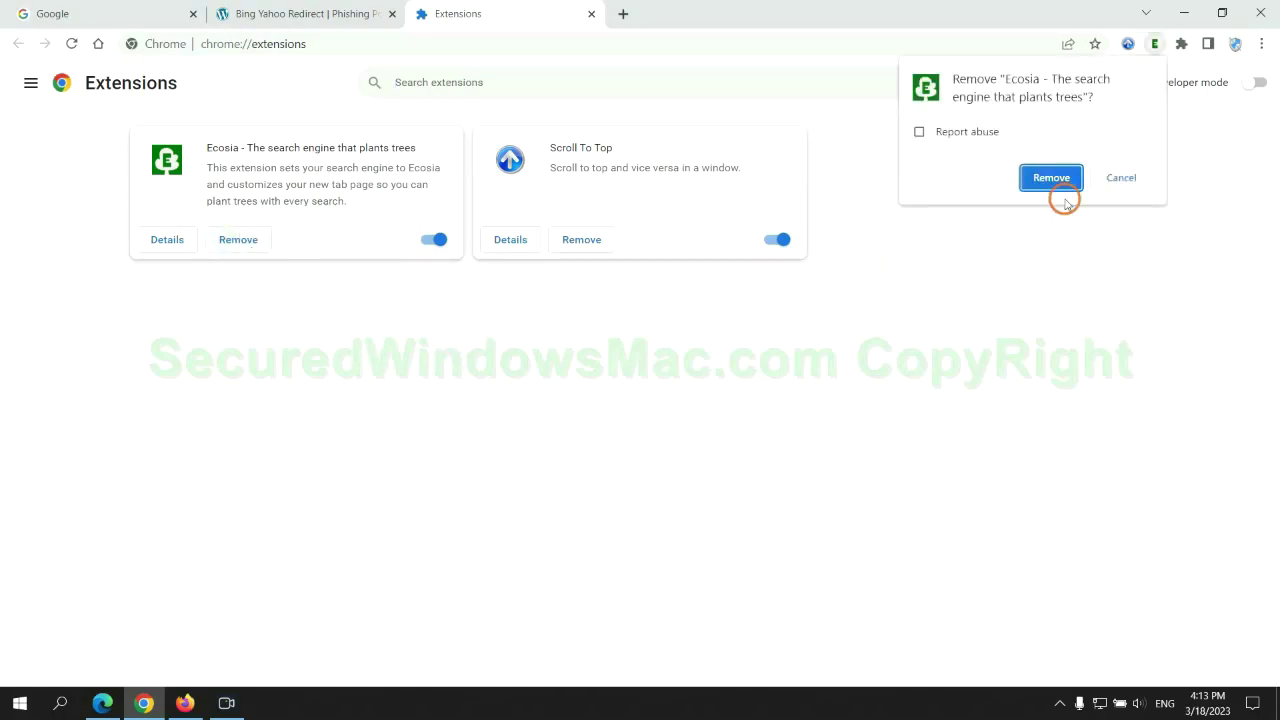
pyautogui.click(1063, 177)
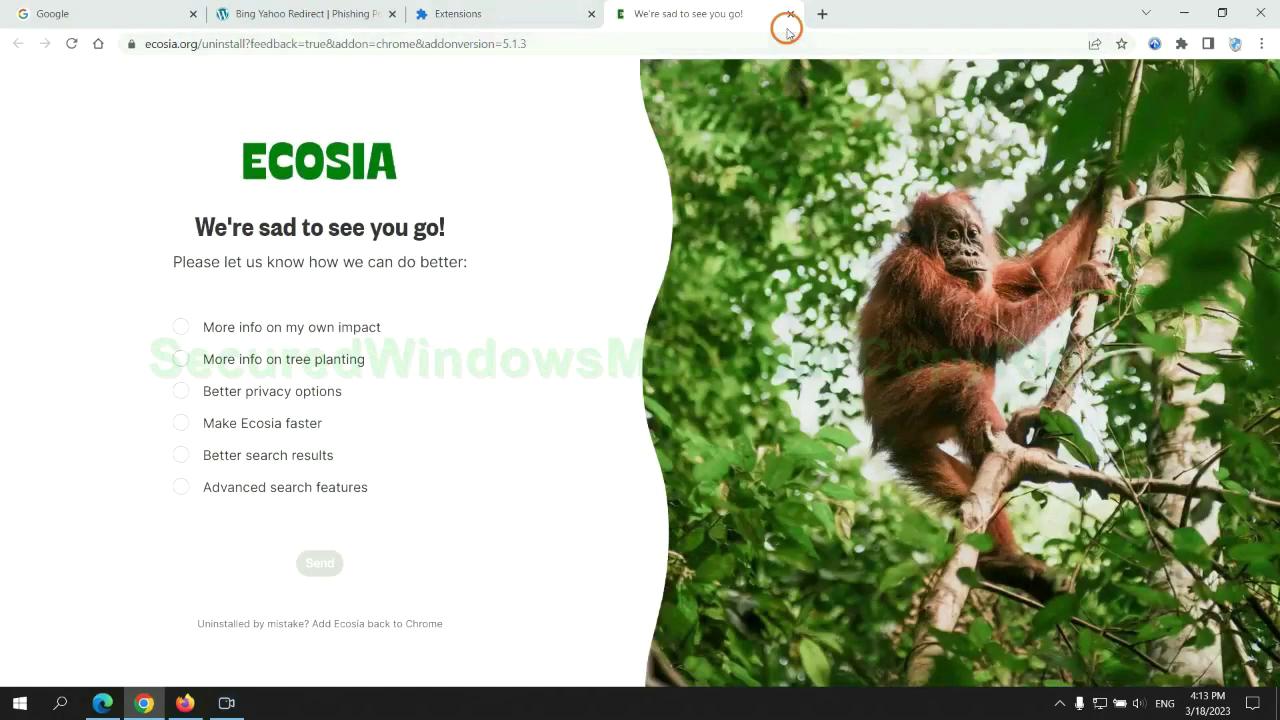
pyautogui.click(790, 13)
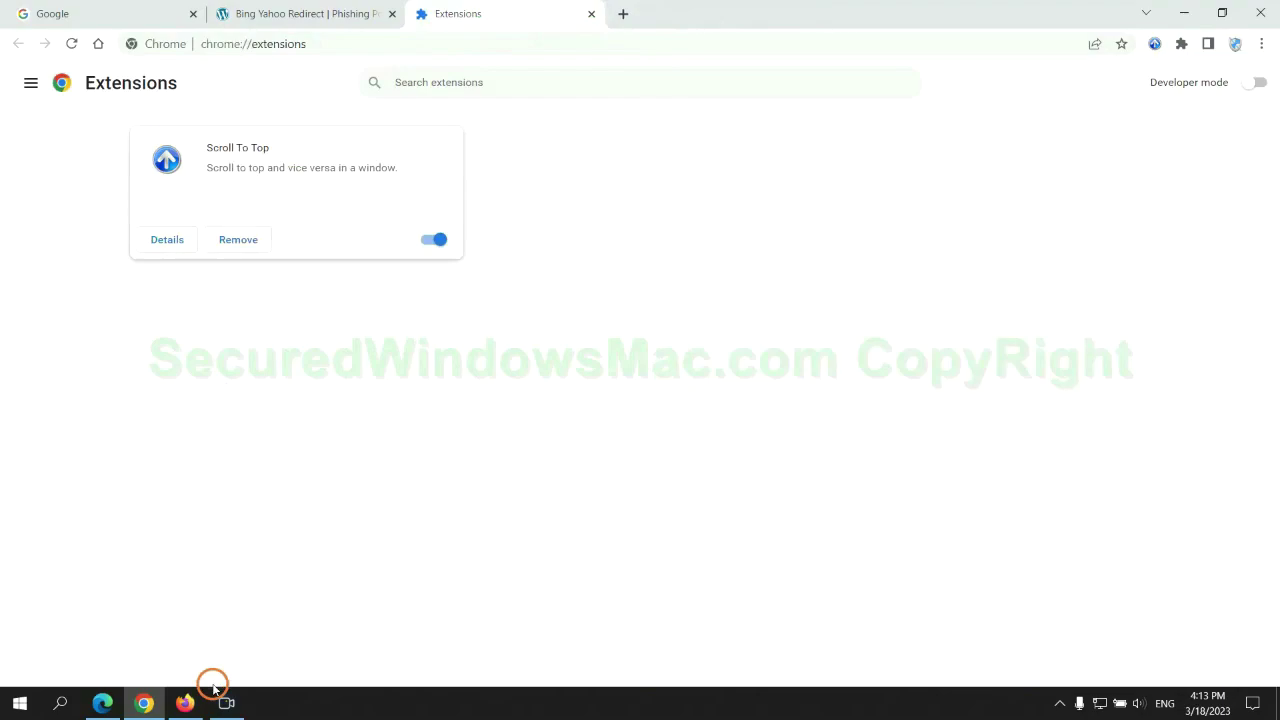
# Step: Remove the Enhancer for YouTube add-on through Firefox's add-ons manager
pyautogui.click(188, 701)
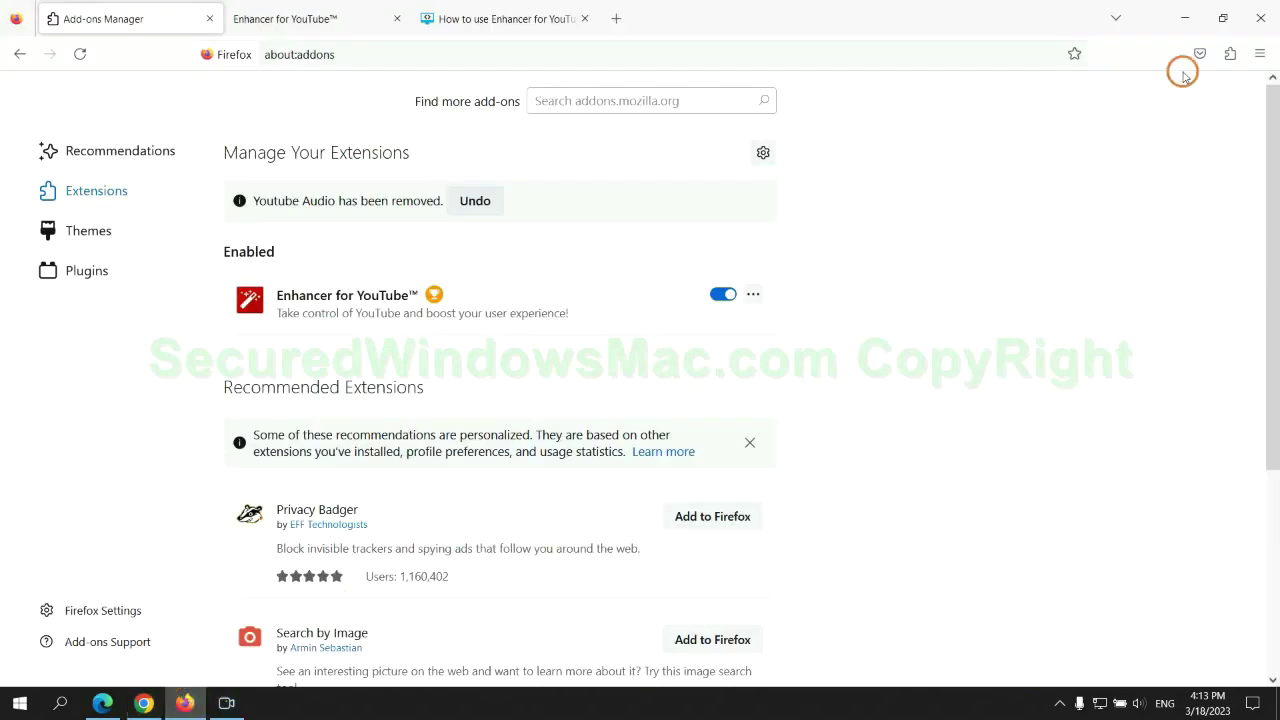
pyautogui.click(1229, 55)
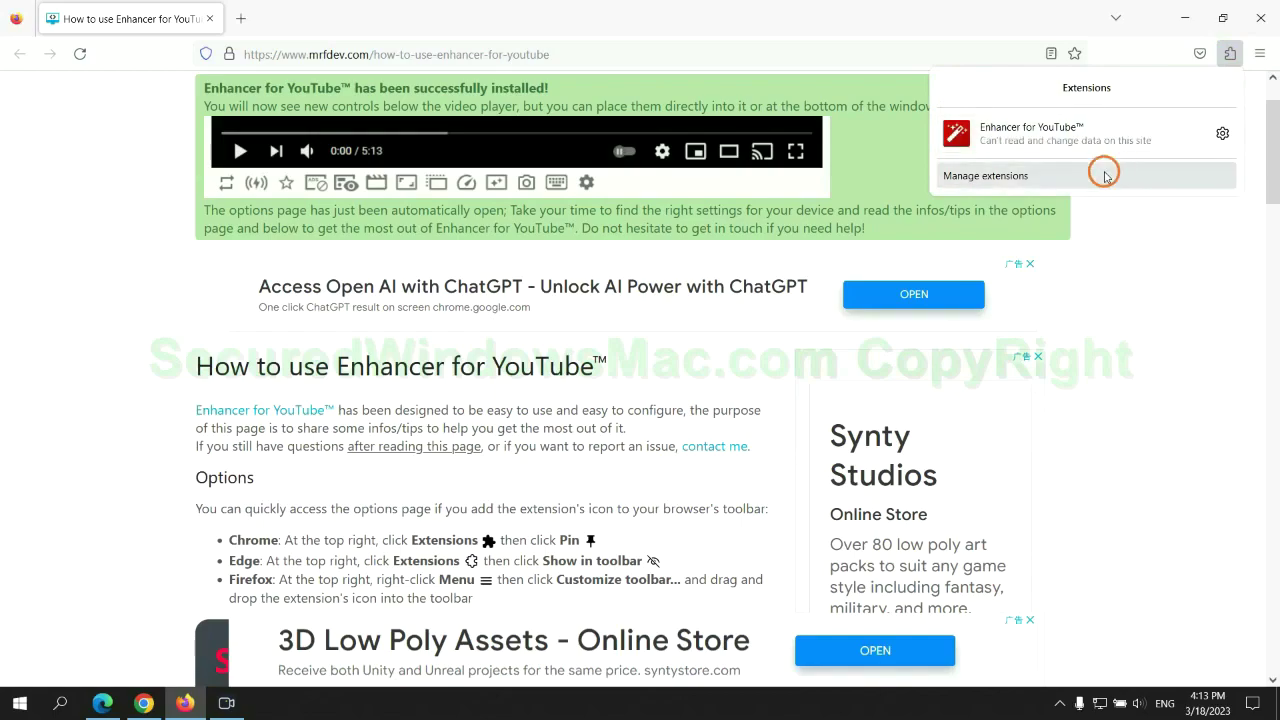
pyautogui.click(1100, 173)
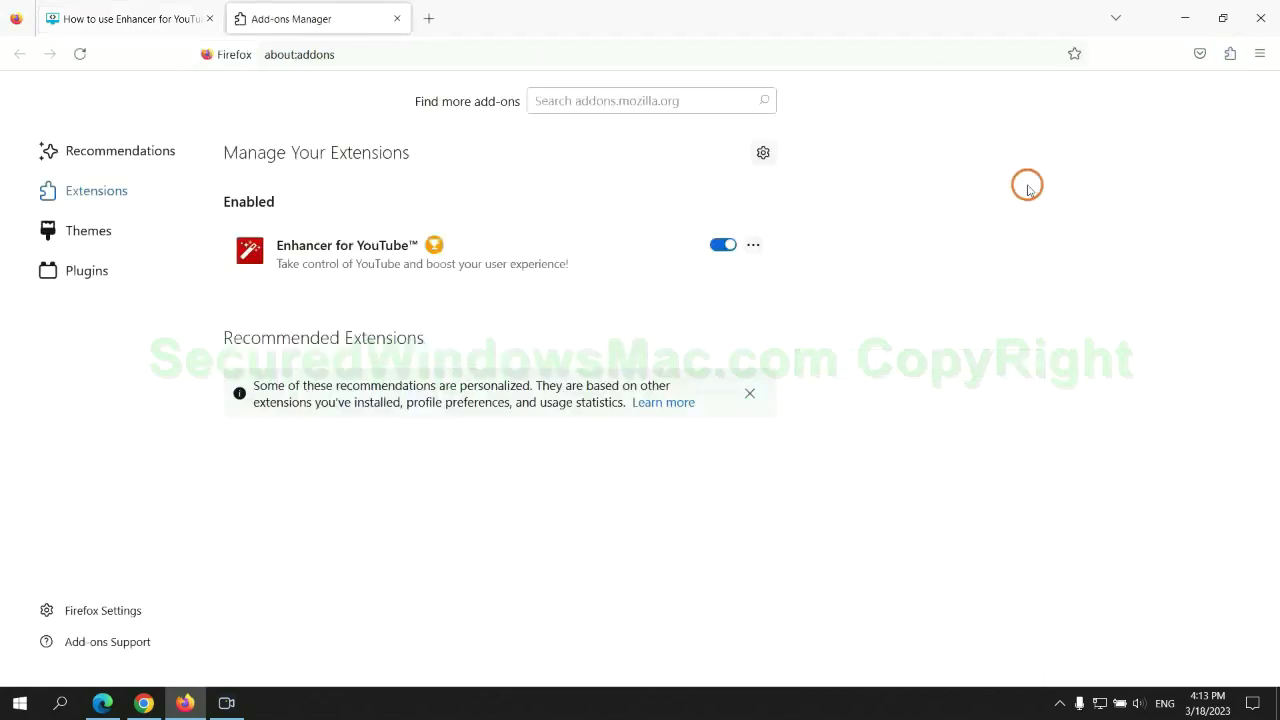
pyautogui.click(753, 245)
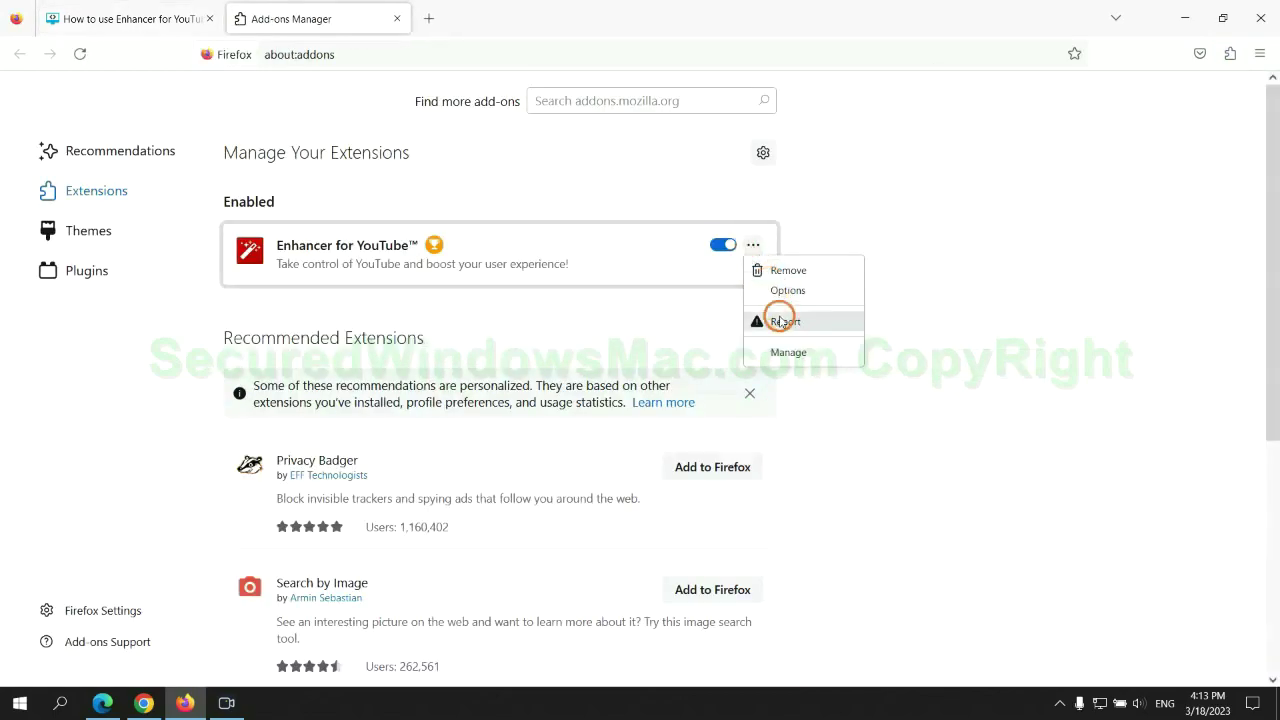
pyautogui.click(788, 270)
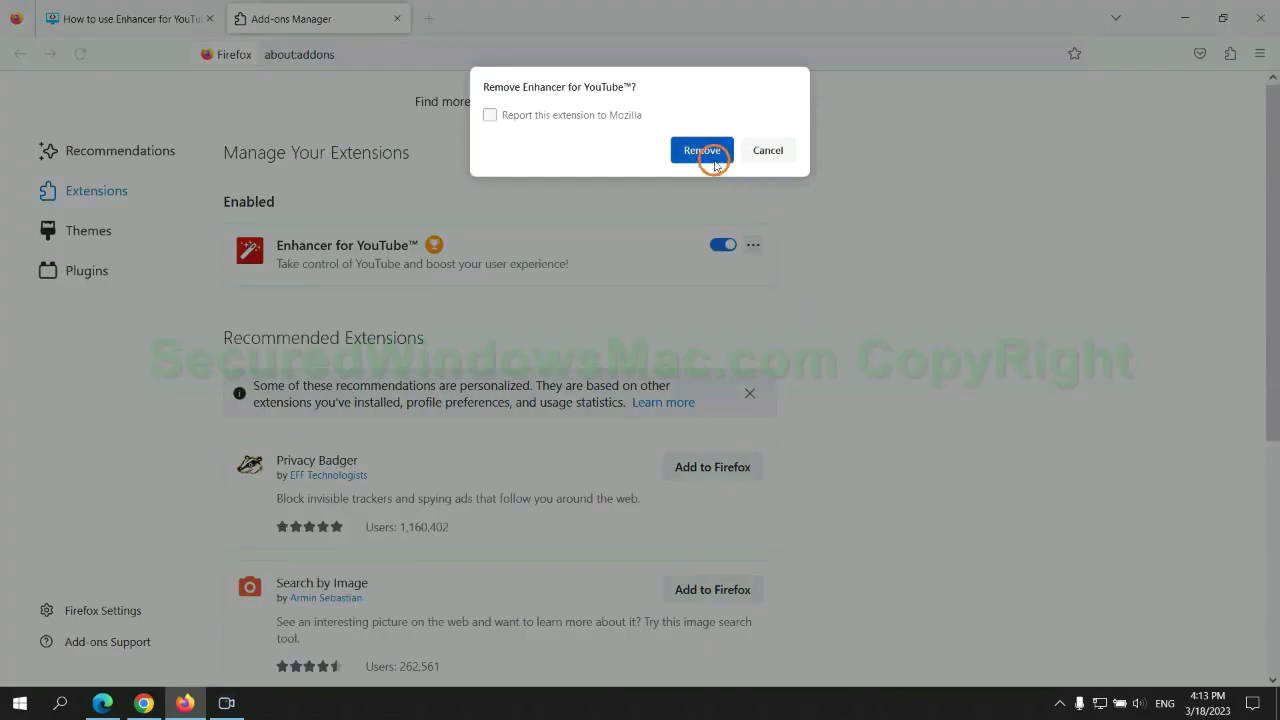
pyautogui.click(708, 152)
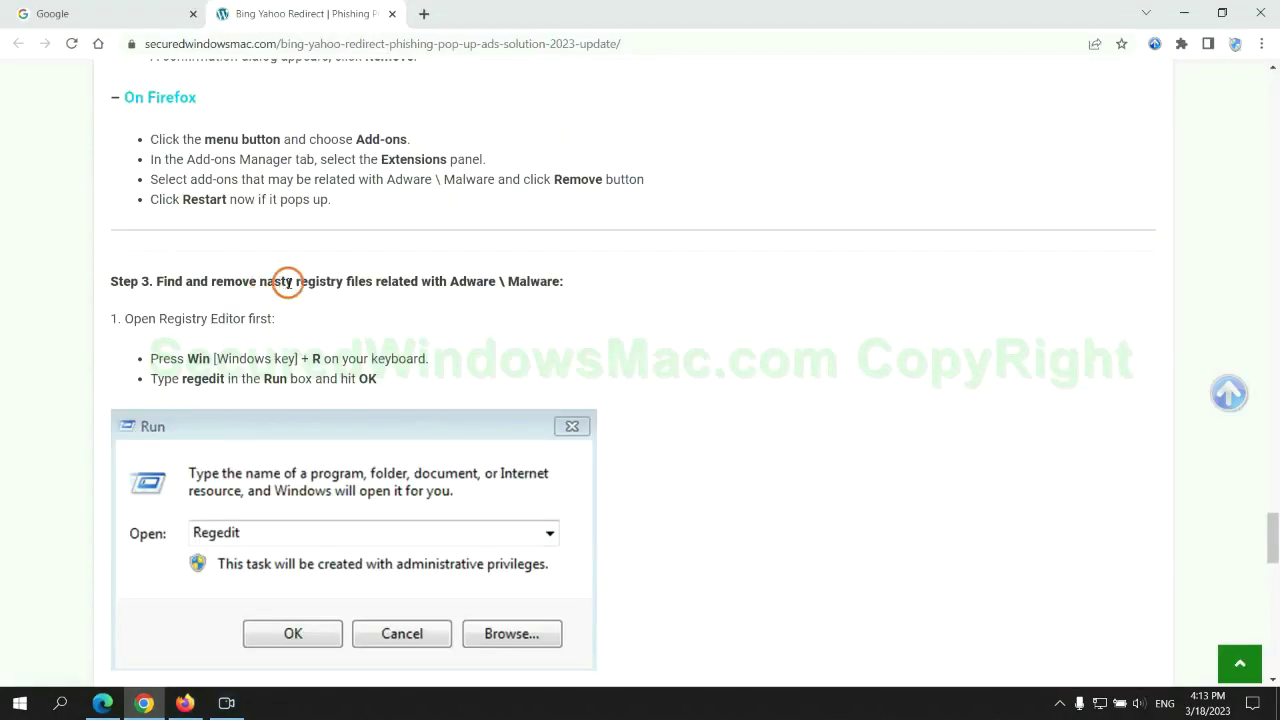
# Step: Read the guide's Step 3 registry instructions, then run regedit from the Run dialog
pyautogui.moveTo(290, 281); pyautogui.dragTo(370, 308)
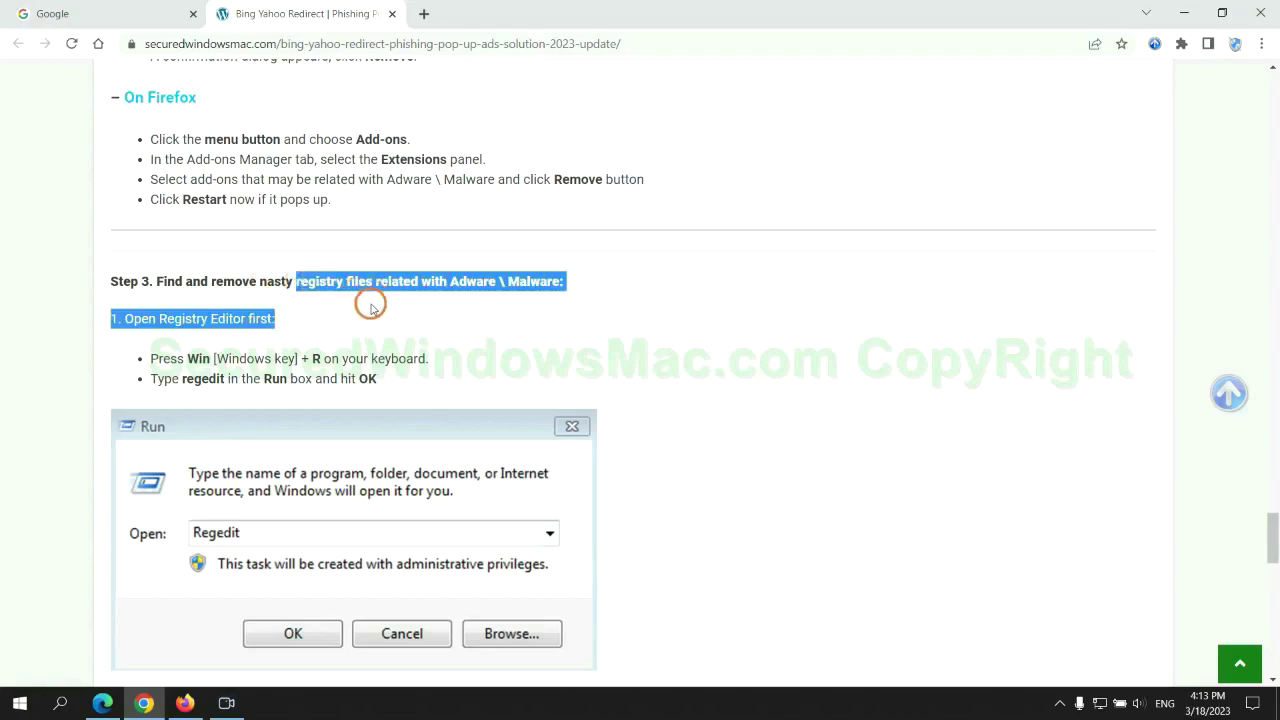
pyautogui.click(370, 310)
pyautogui.scroll(-2, 337, 263)
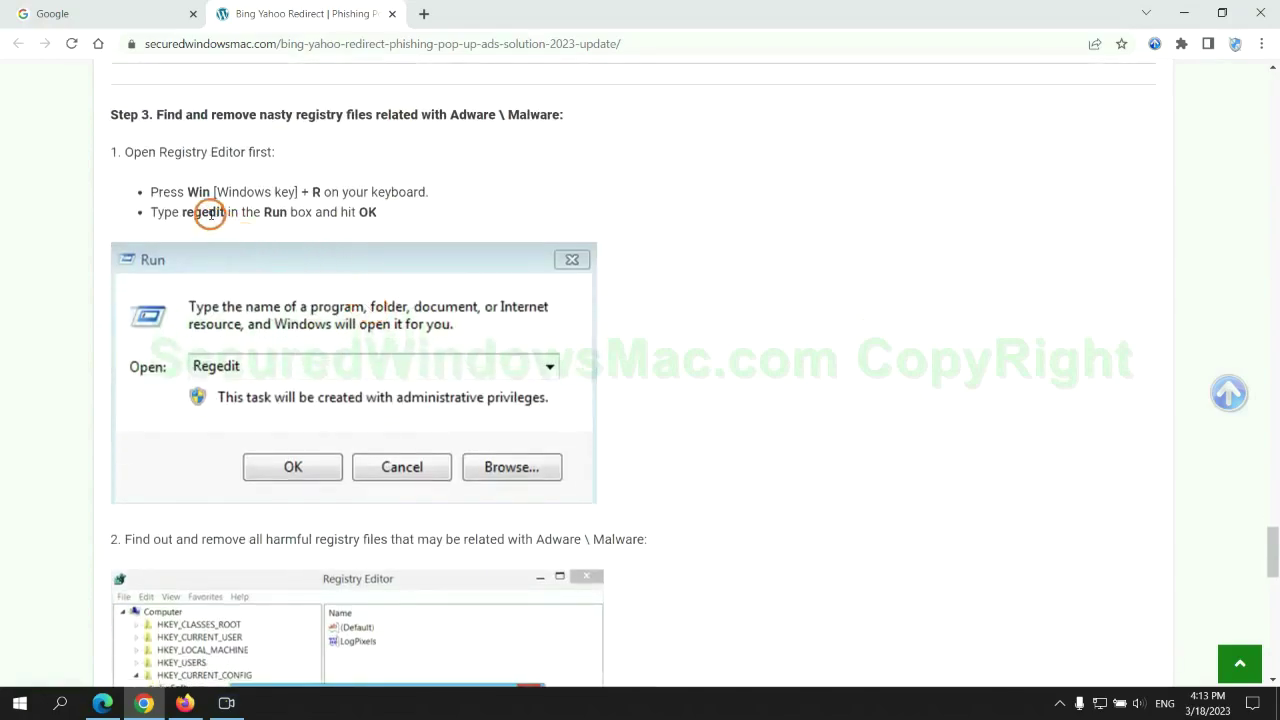
pyautogui.press('super+r')
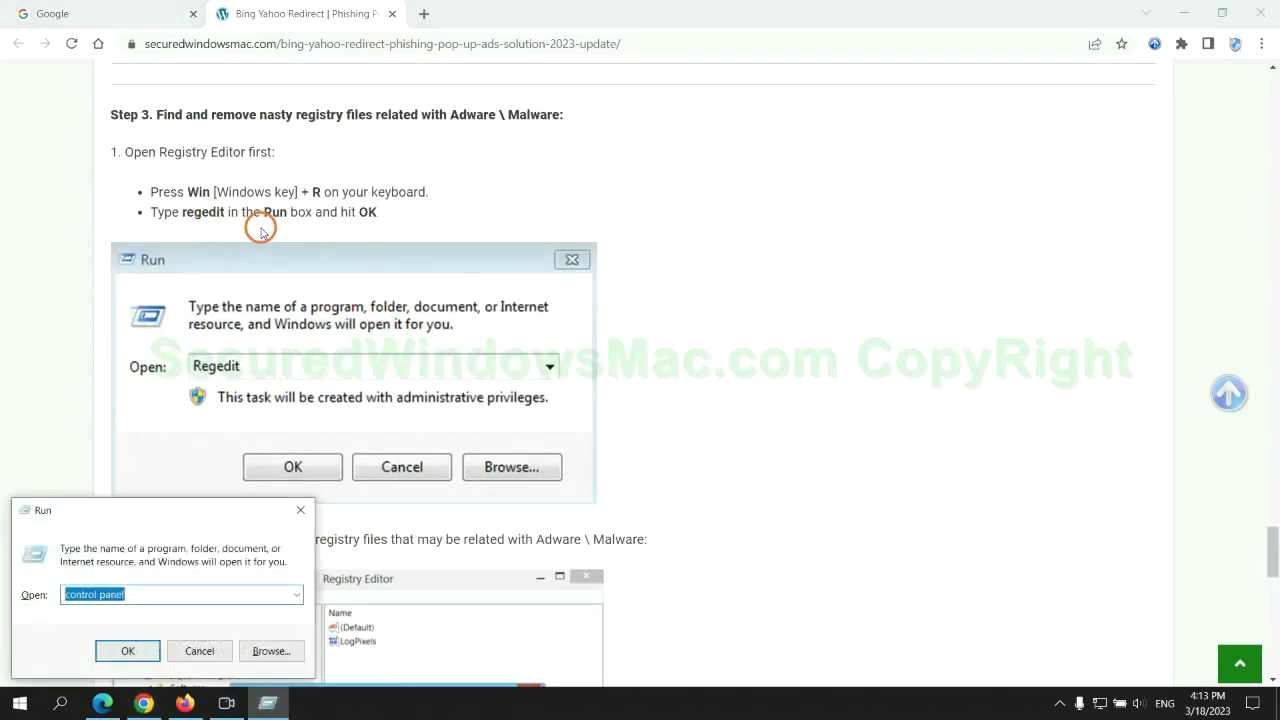
pyautogui.write('reg')
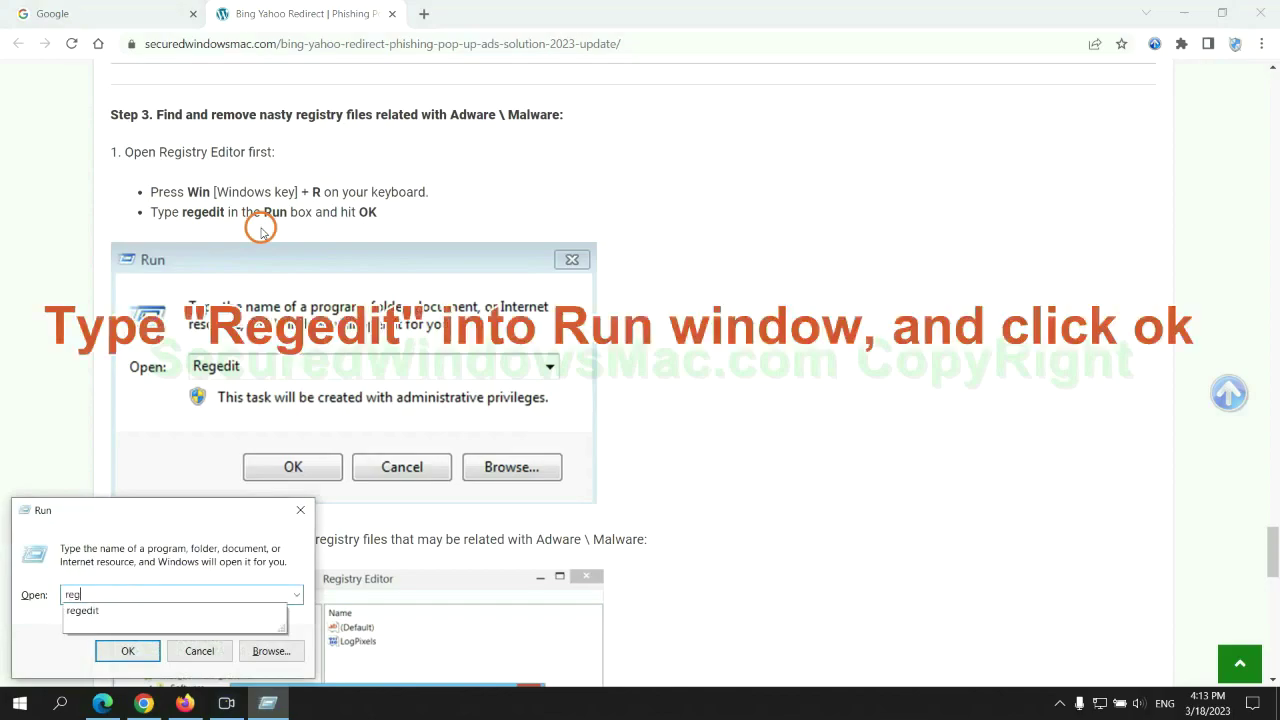
pyautogui.write('edit')
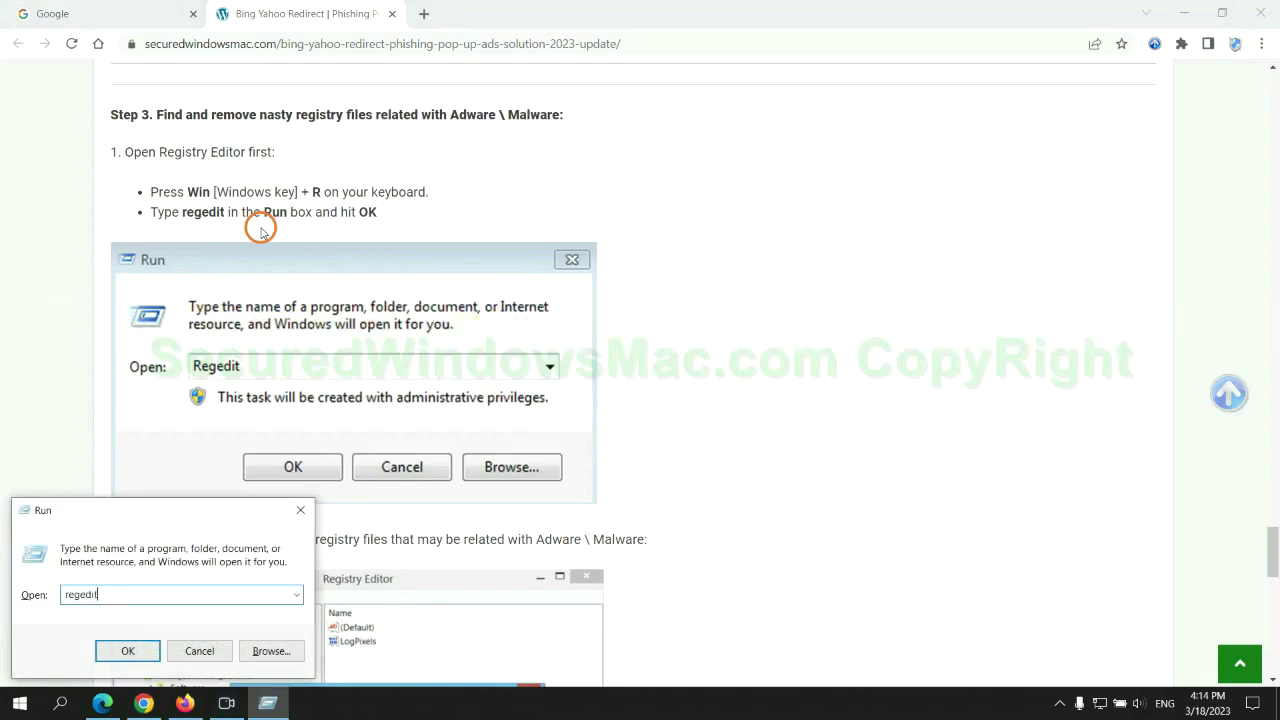
pyautogui.press('Return')
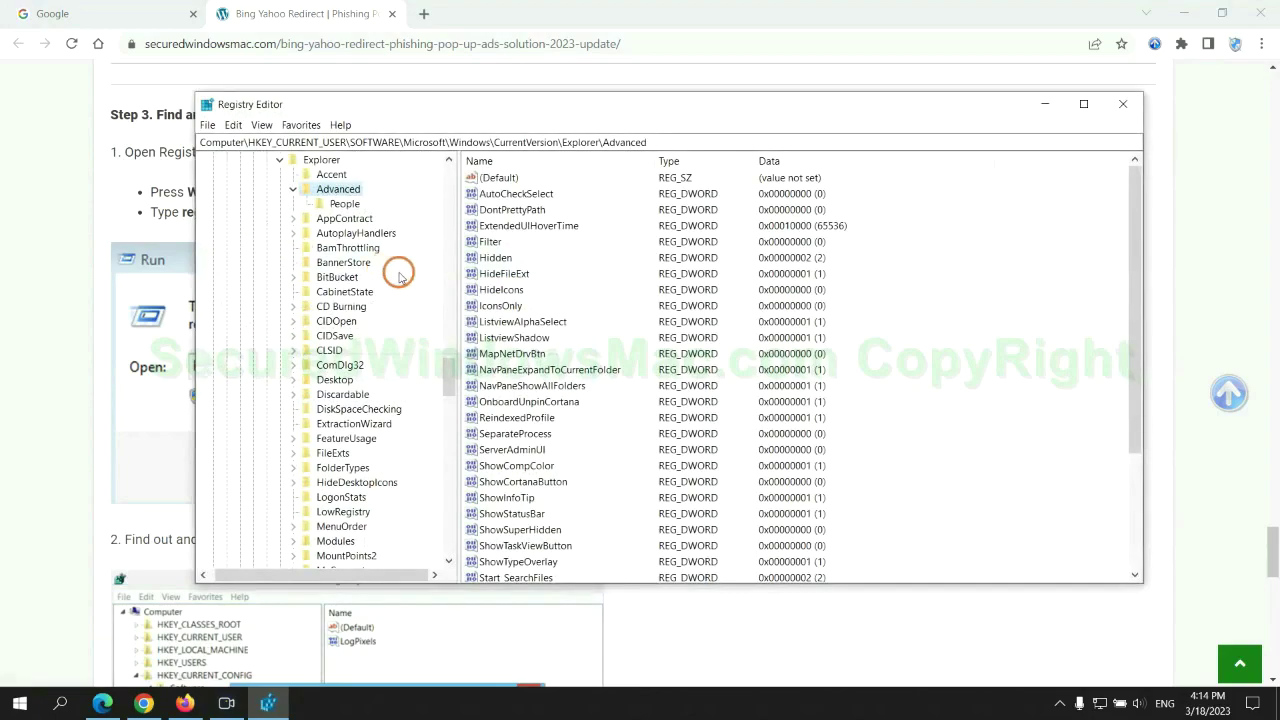
# Step: Search the registry for 'App' and delete the StoreAppsOnTaskbar value under Explorer\Advanced
pyautogui.click(231, 125)
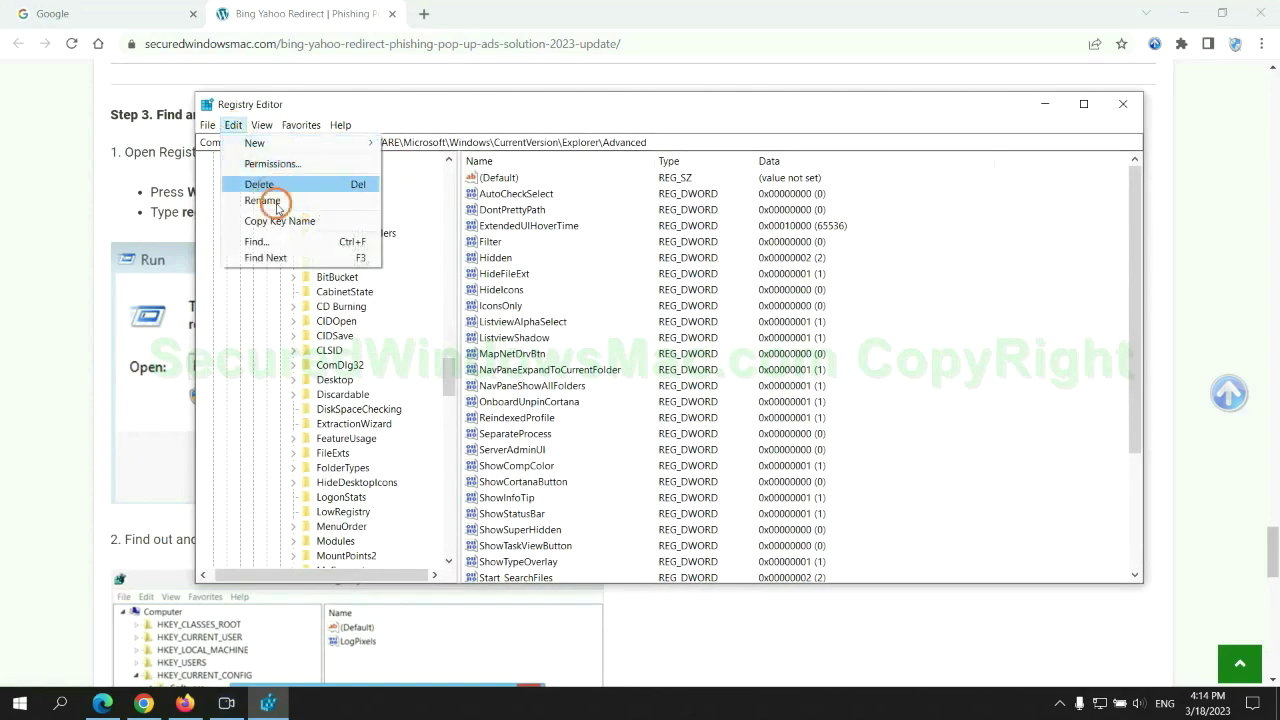
pyautogui.click(275, 237)
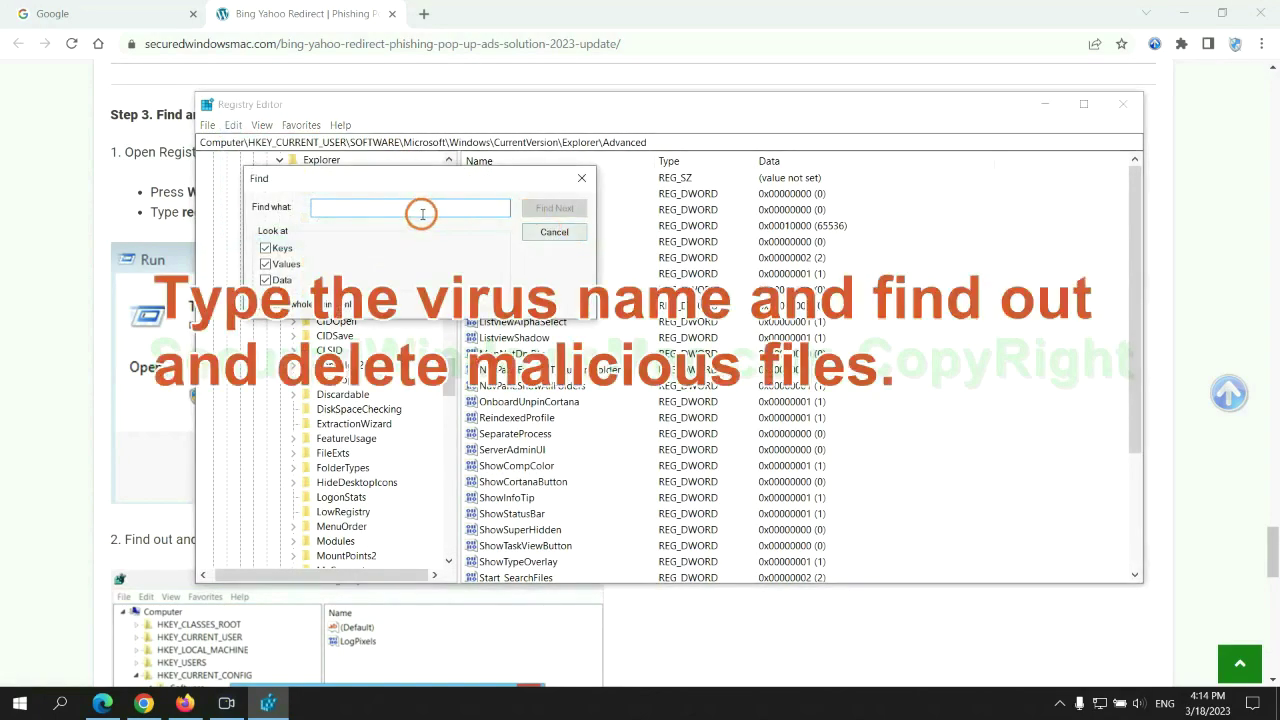
pyautogui.write('Apps')
pyautogui.press('Return')
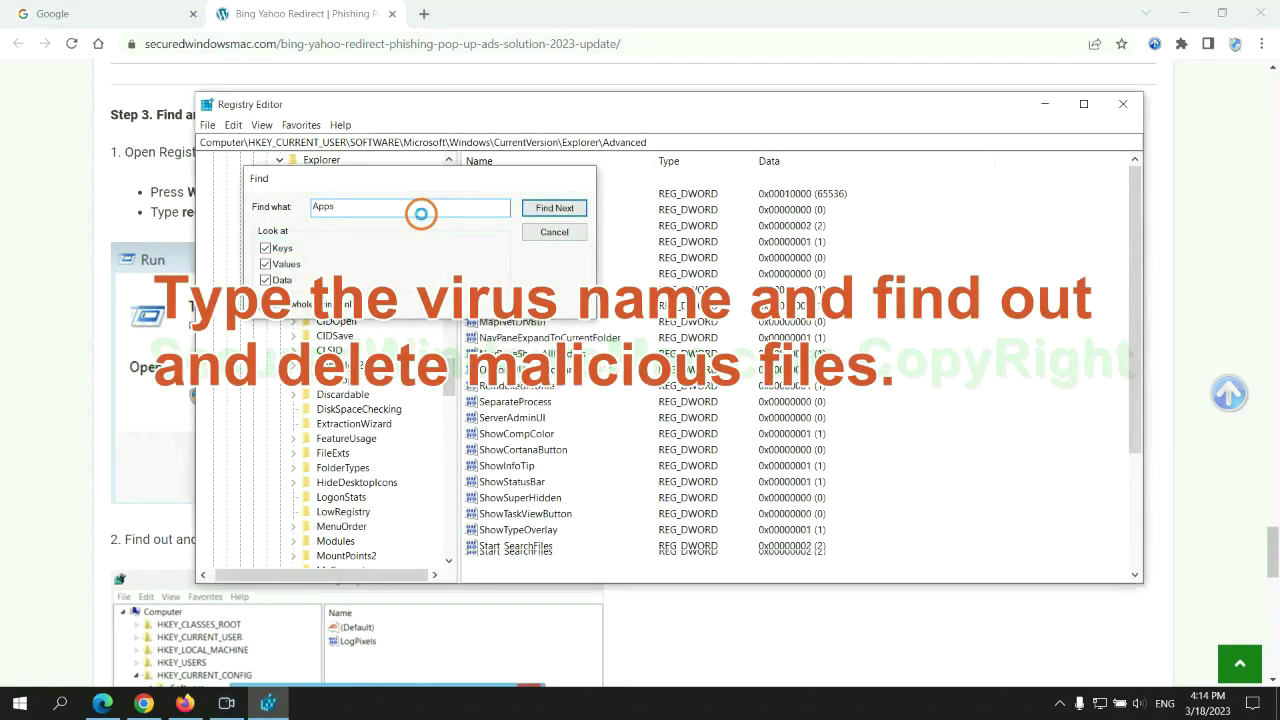
pyautogui.scroll(-2, 735, 432)
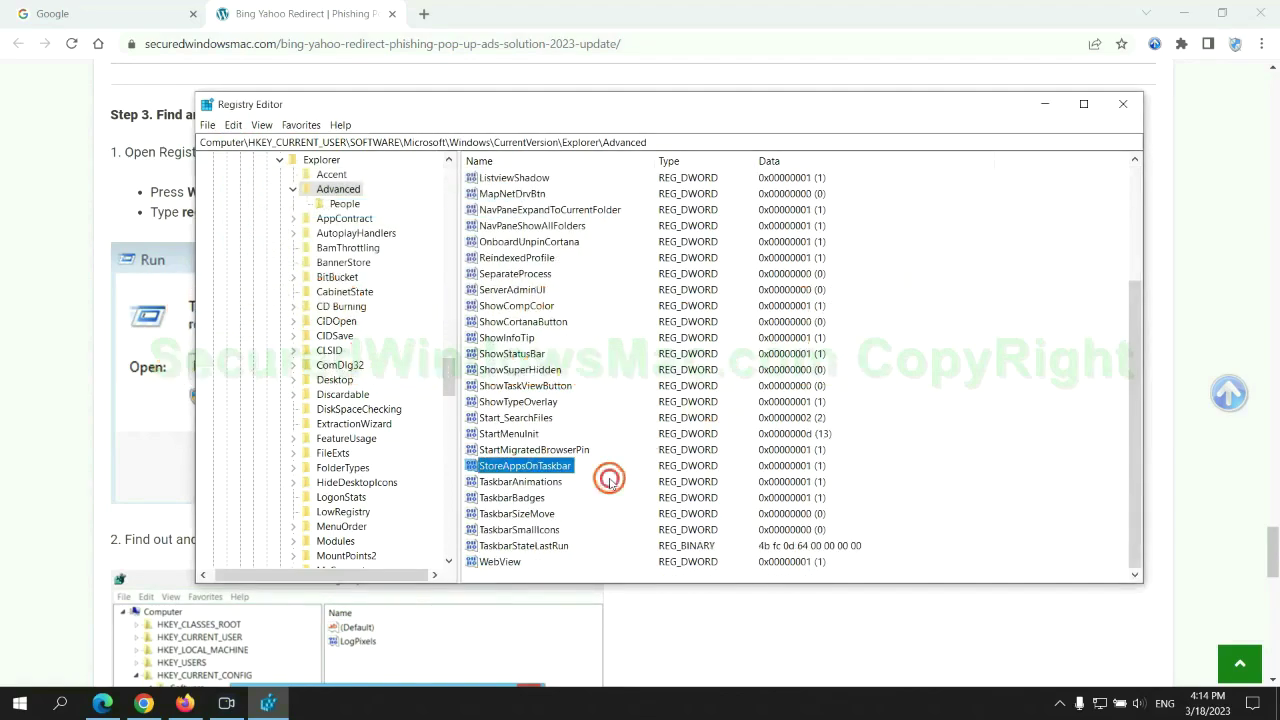
pyautogui.rightClick(580, 472)
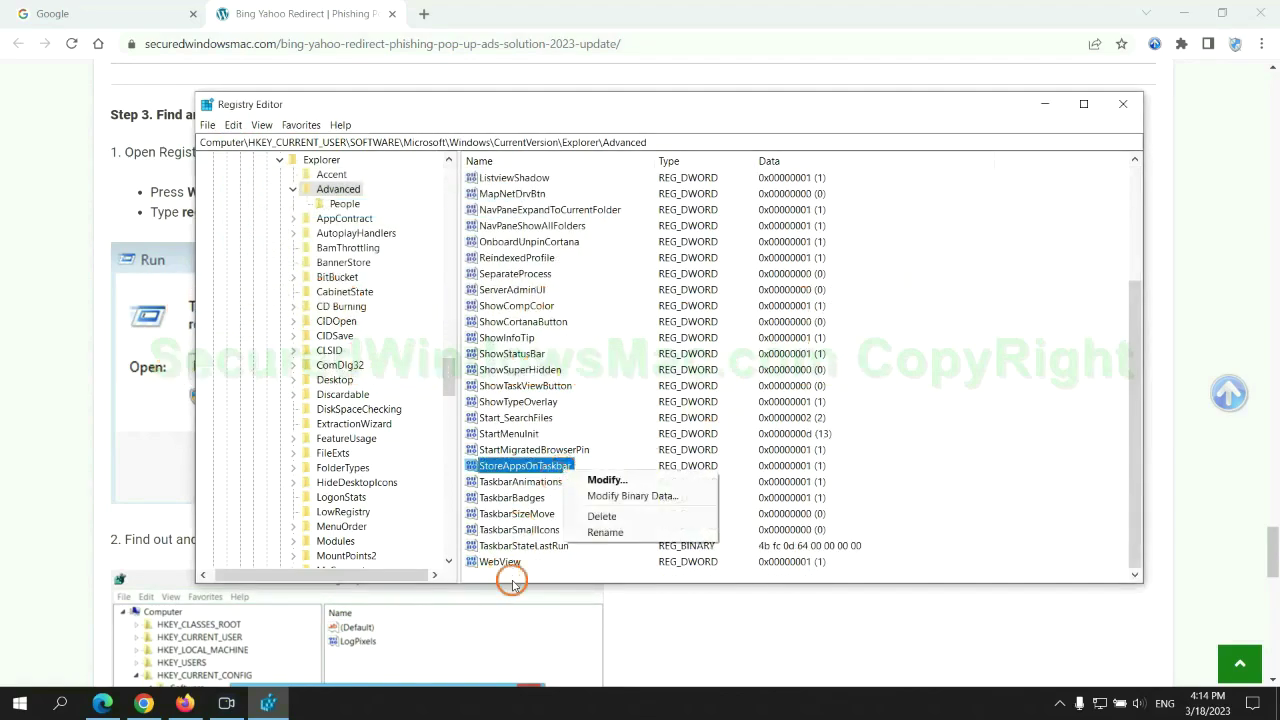
pyautogui.click(603, 517)
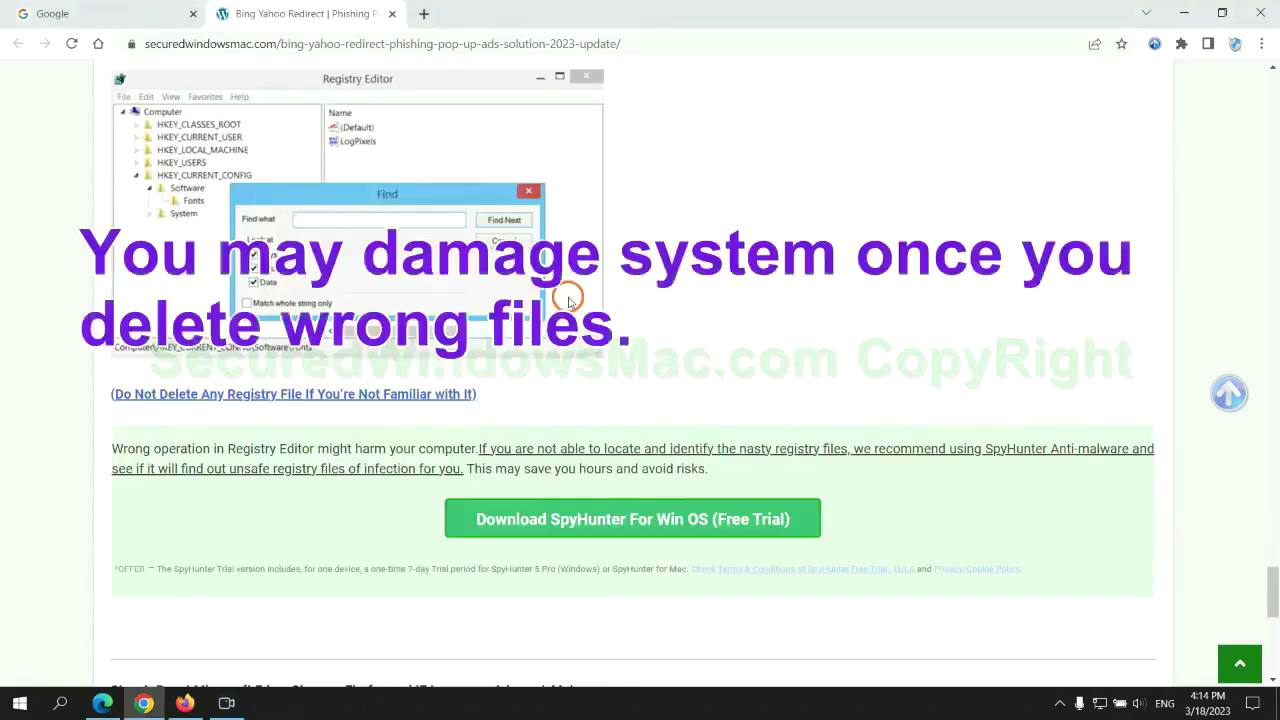
# Step: Scroll the guide down to Step 4 on resetting Edge, Chrome and Firefox
pyautogui.scroll(-1, 568, 300)
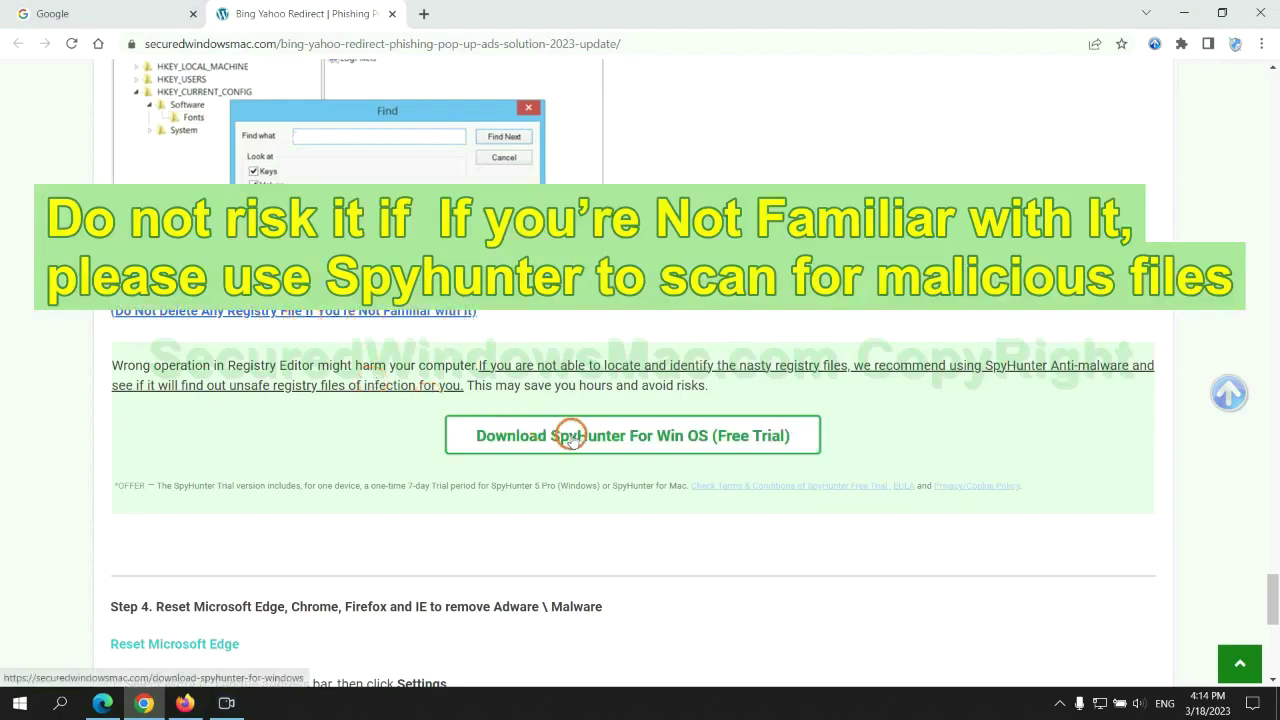
pyautogui.scroll(-5, 570, 435)
pyautogui.doubleClick(168, 103)
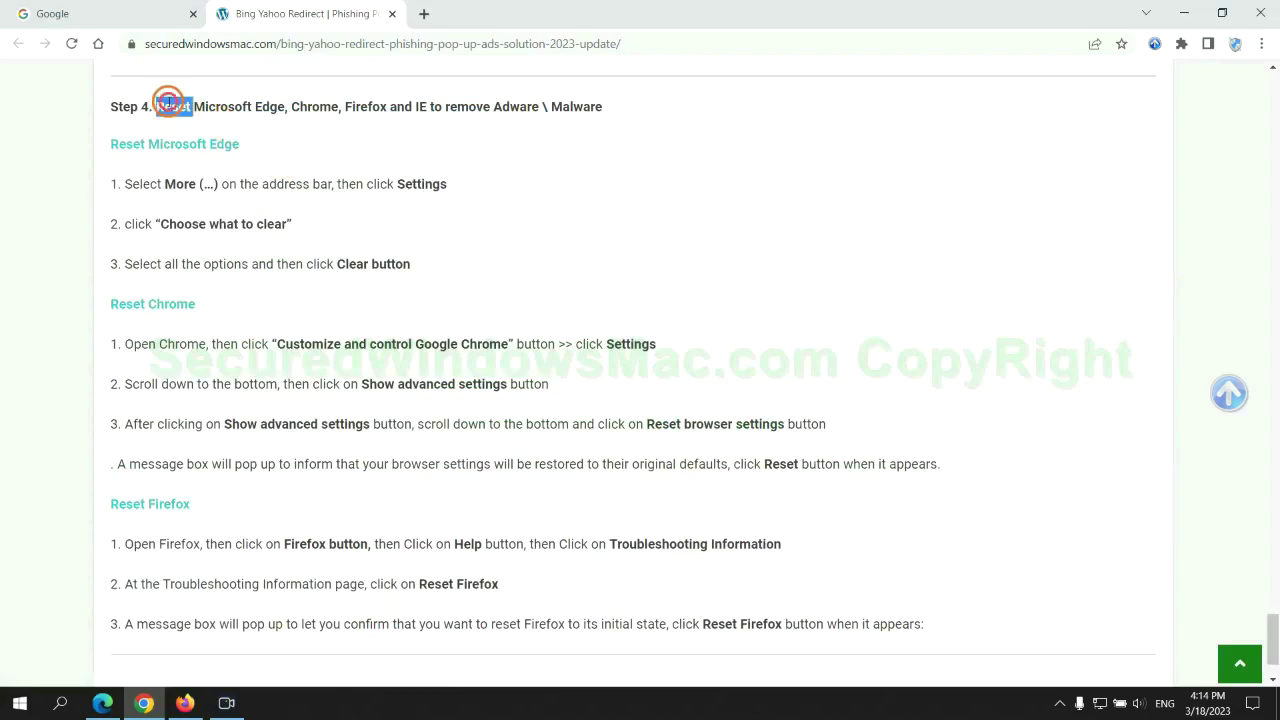
pyautogui.click(495, 147)
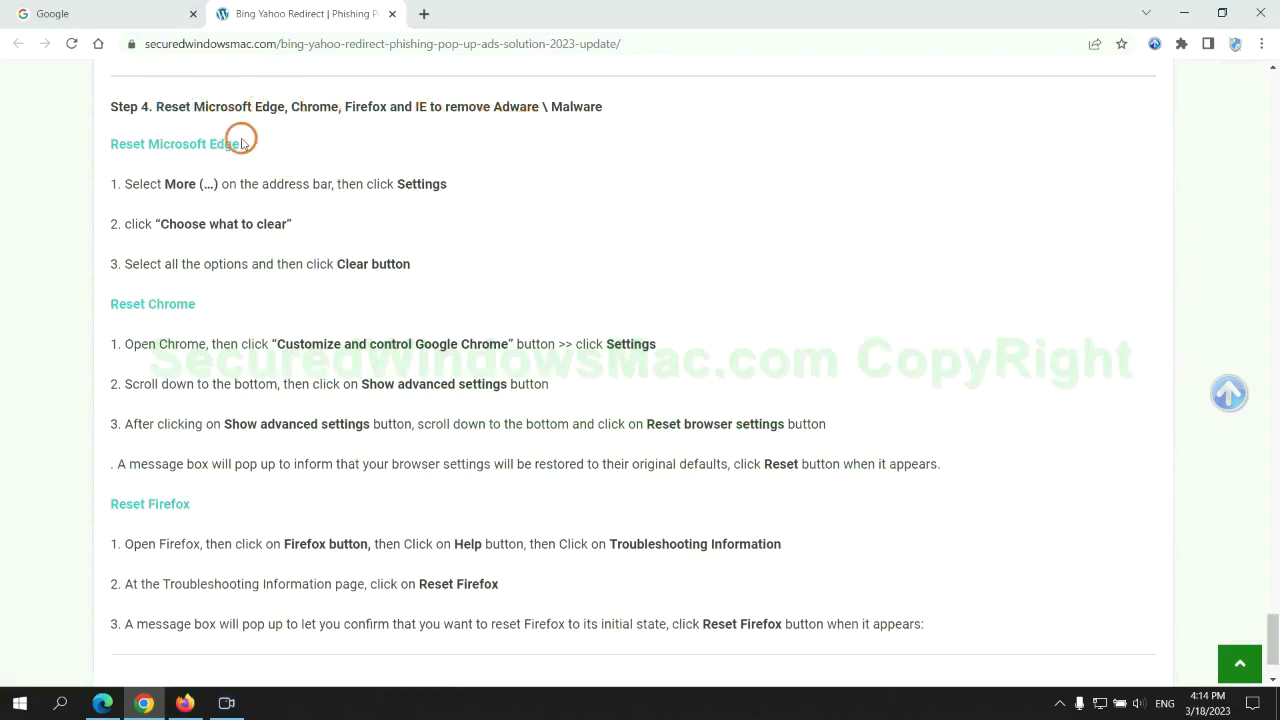
# Step: In Edge's Privacy, search, and services settings, bring up Choose what to clear, then return to Chrome
pyautogui.click(102, 703)
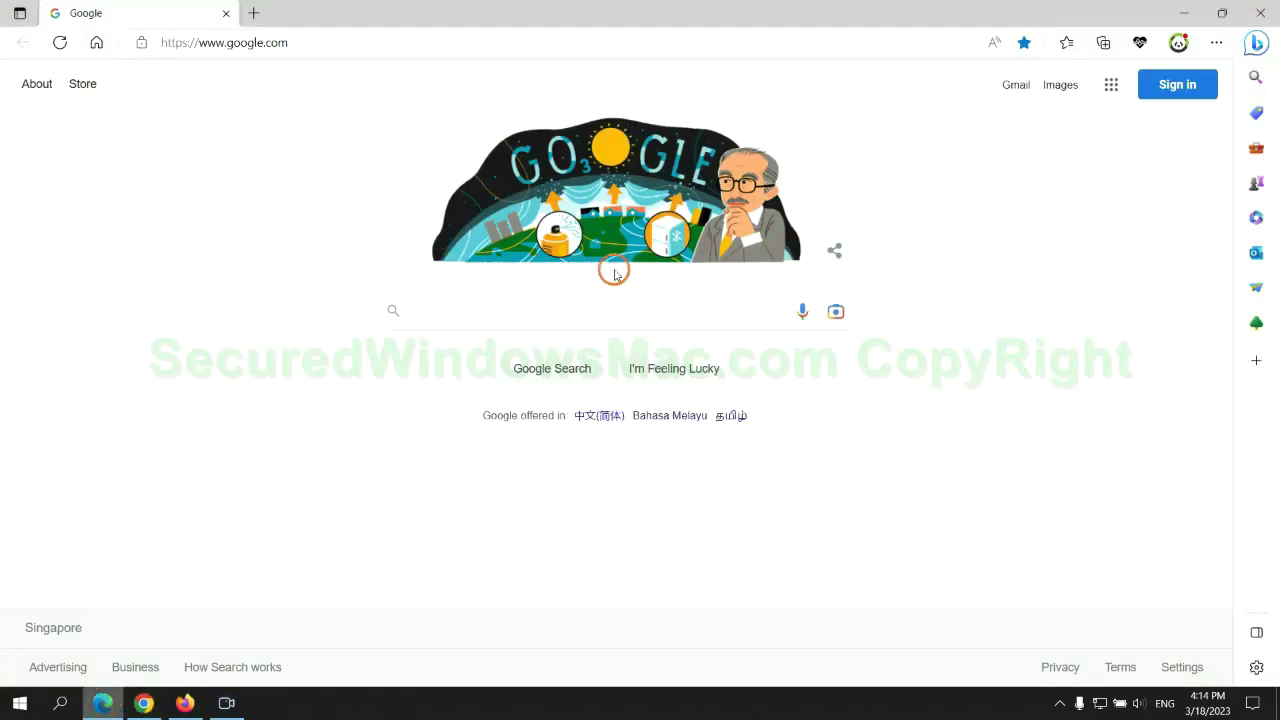
pyautogui.click(1212, 47)
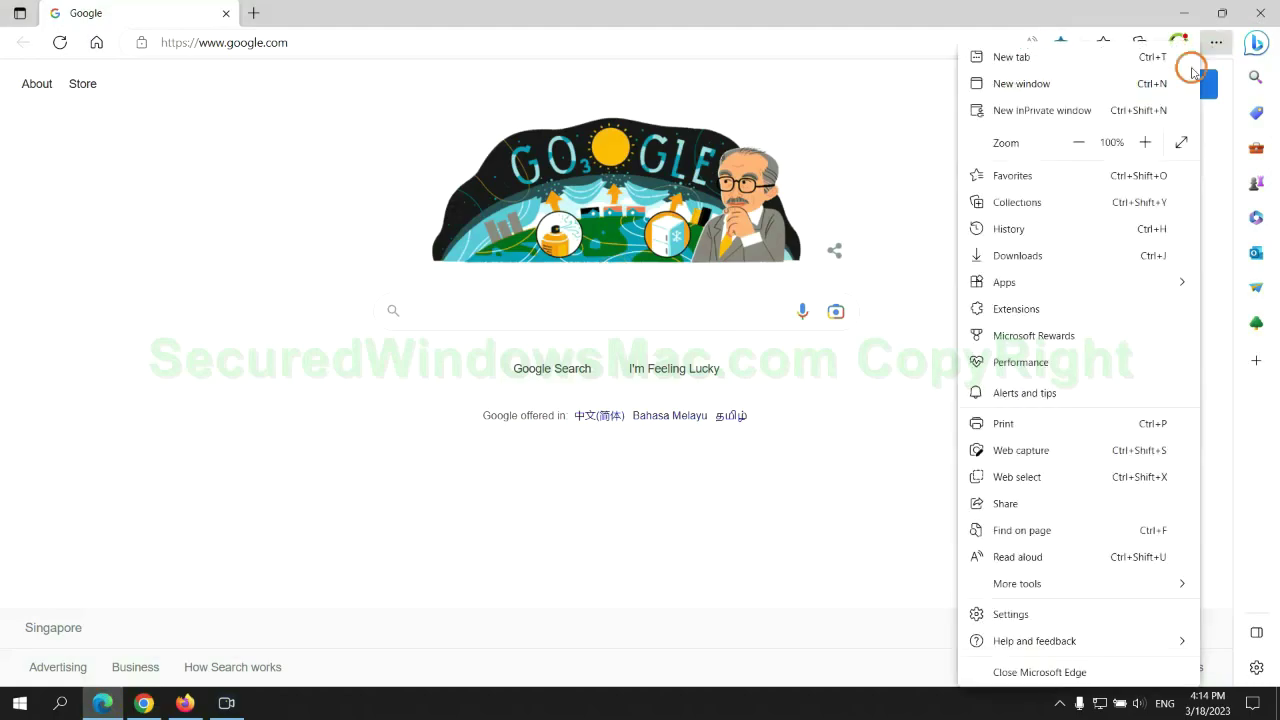
pyautogui.click(1005, 620)
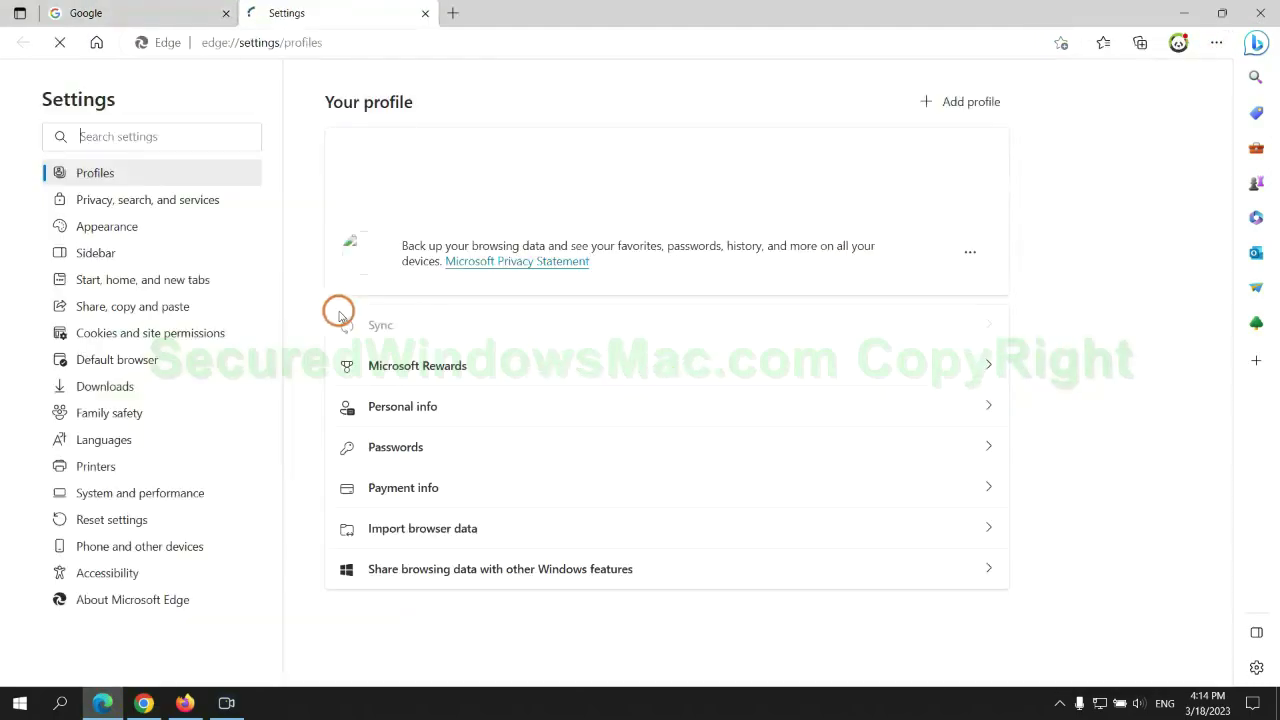
pyautogui.click(210, 202)
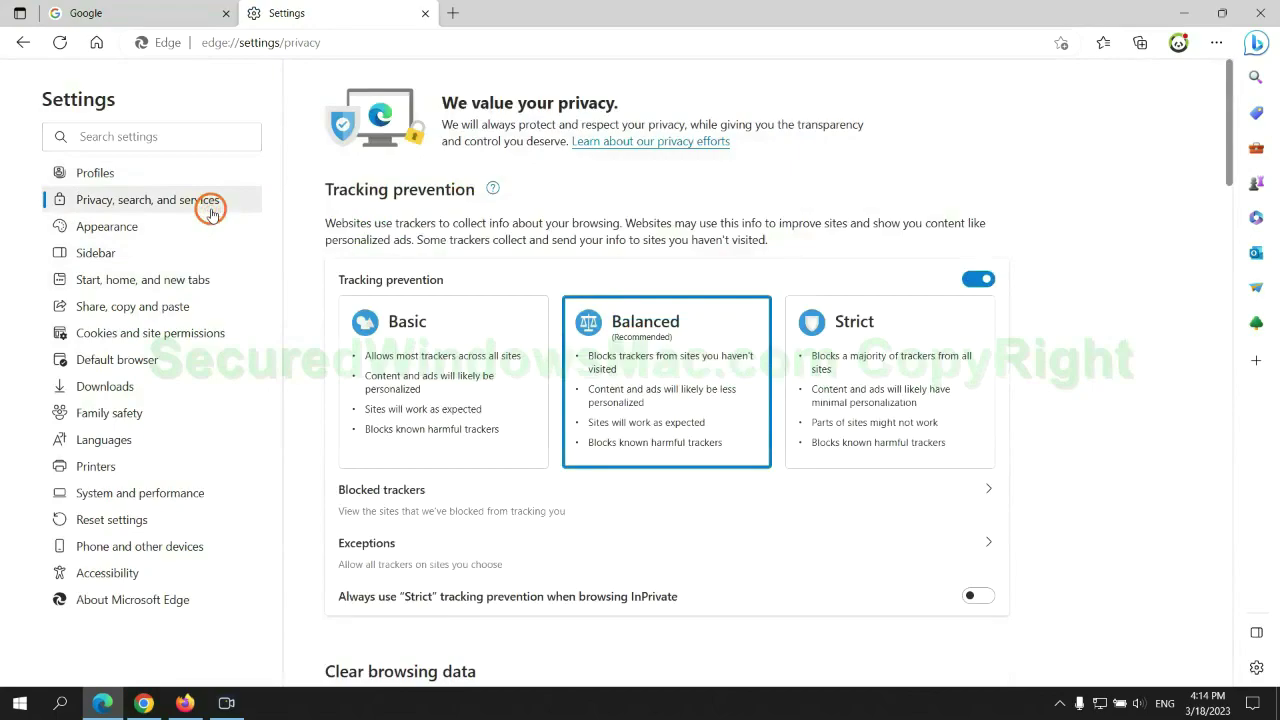
pyautogui.scroll(-3, 1046, 443)
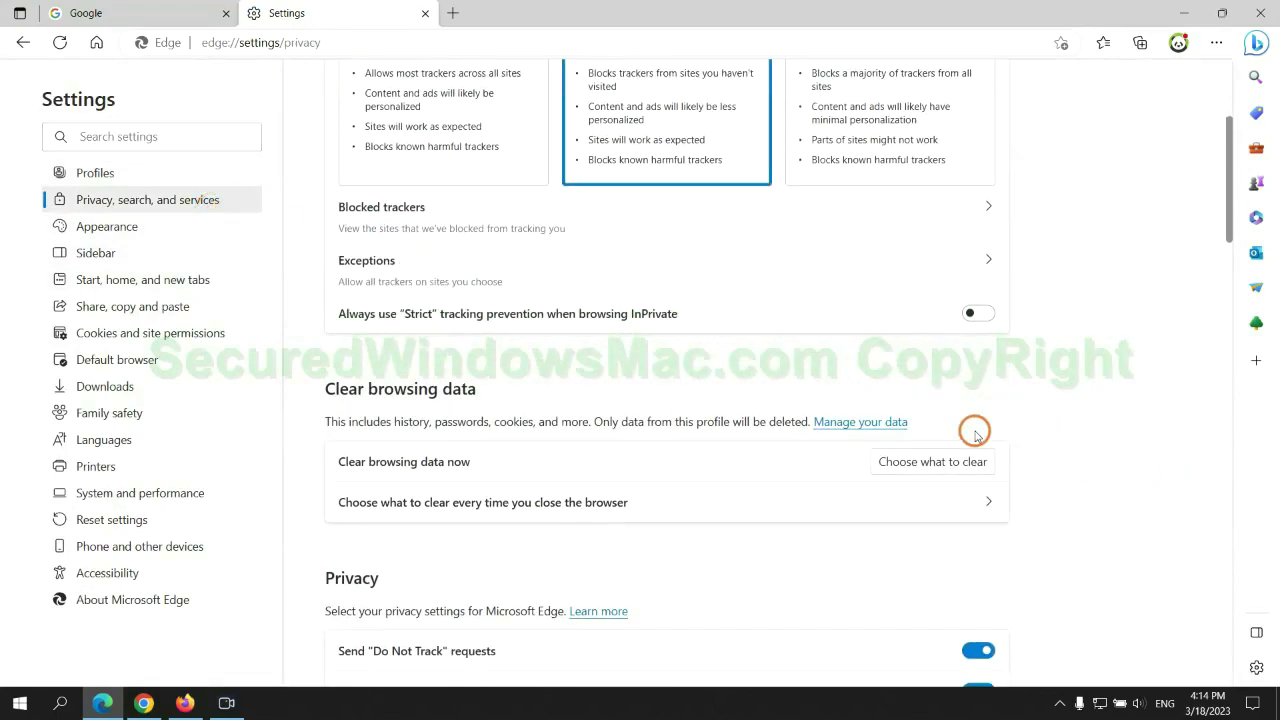
pyautogui.click(948, 466)
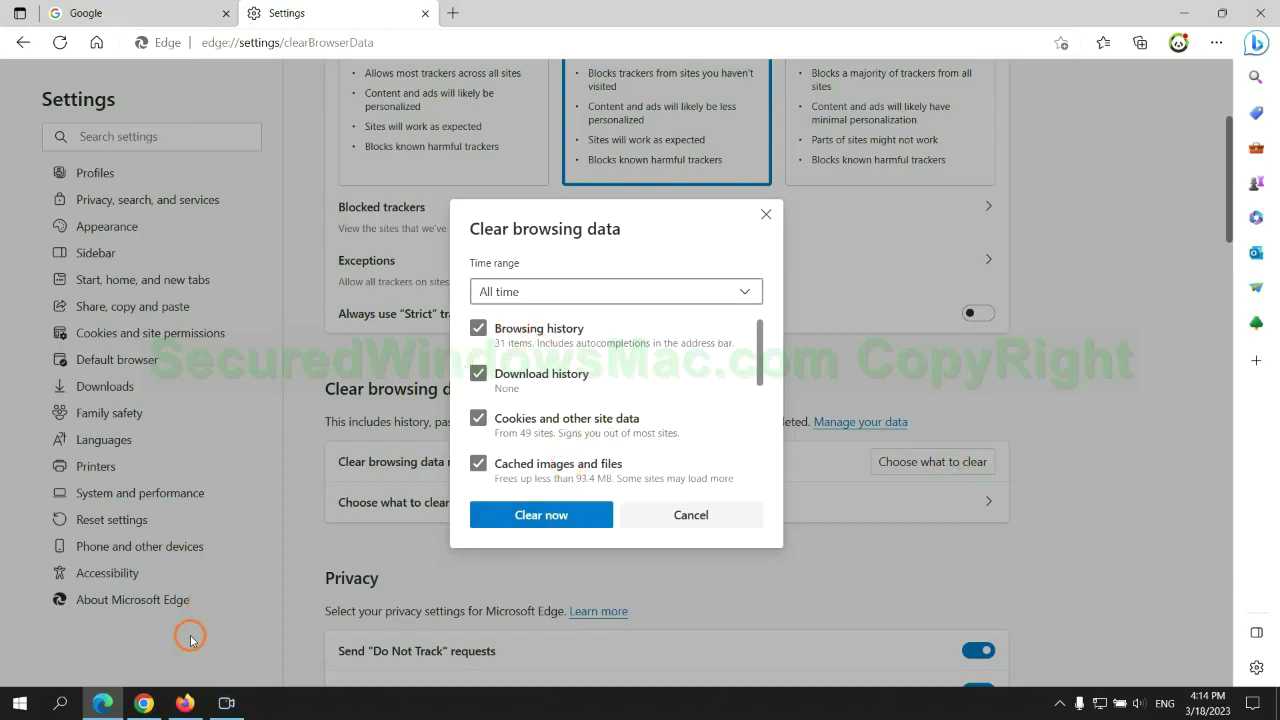
pyautogui.click(144, 703)
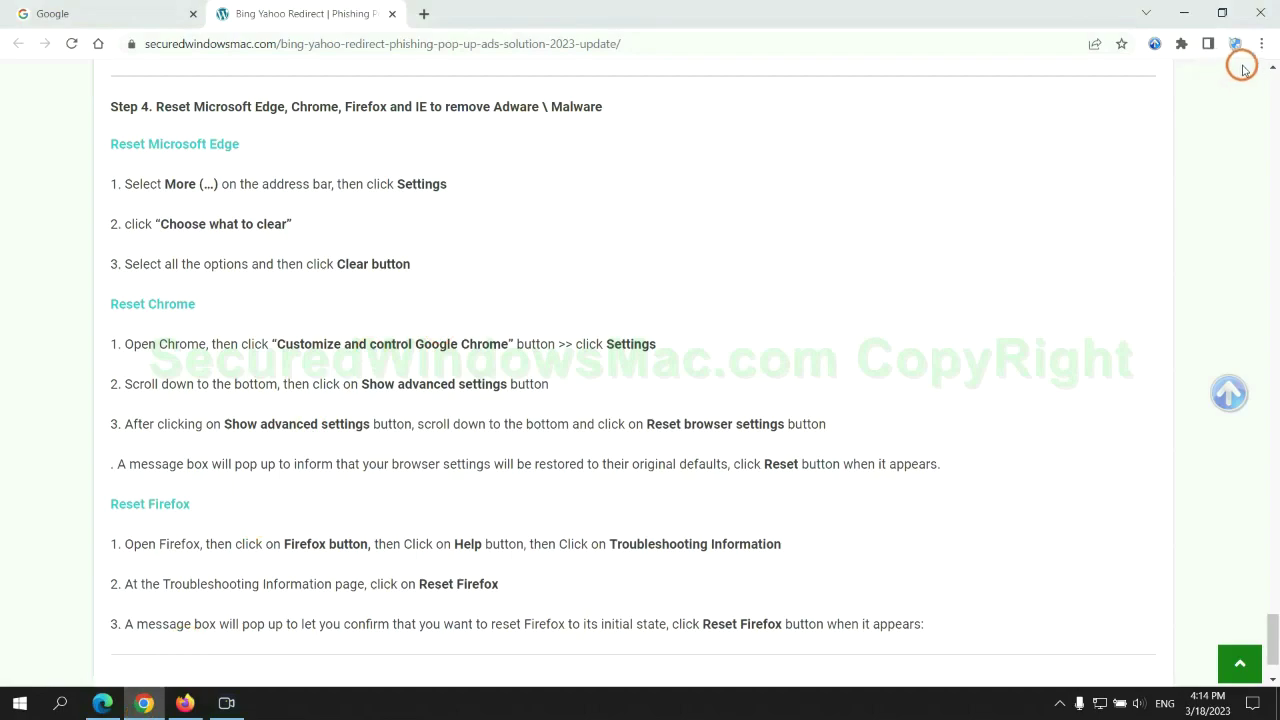
# Step: Open Chrome settings and bring up the Restore settings to their original defaults confirmation
pyautogui.click(1261, 45)
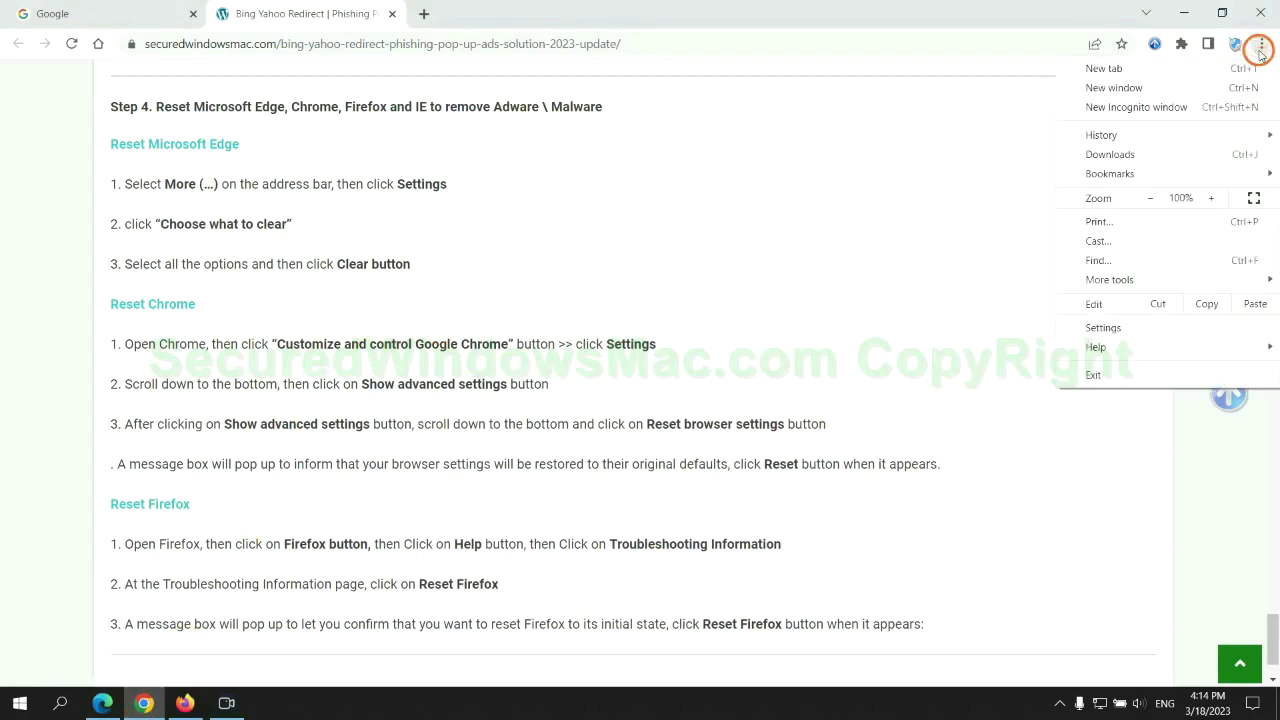
pyautogui.click(1110, 326)
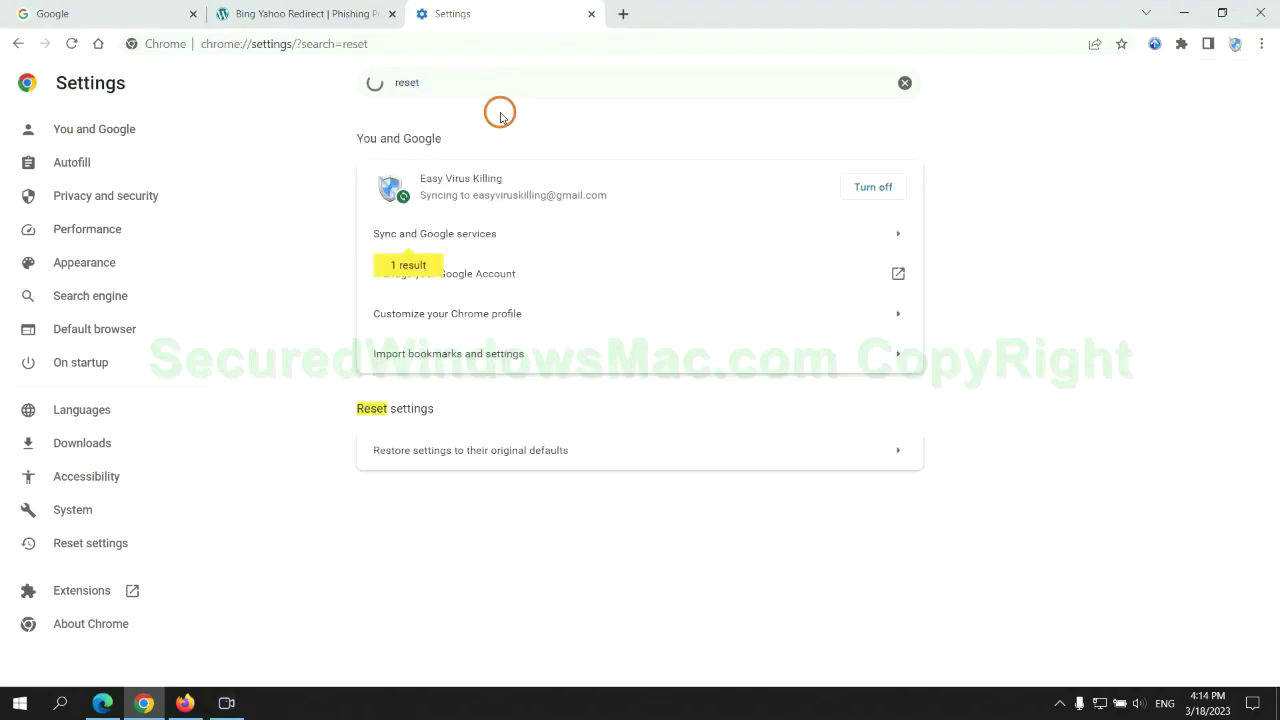
pyautogui.click(671, 446)
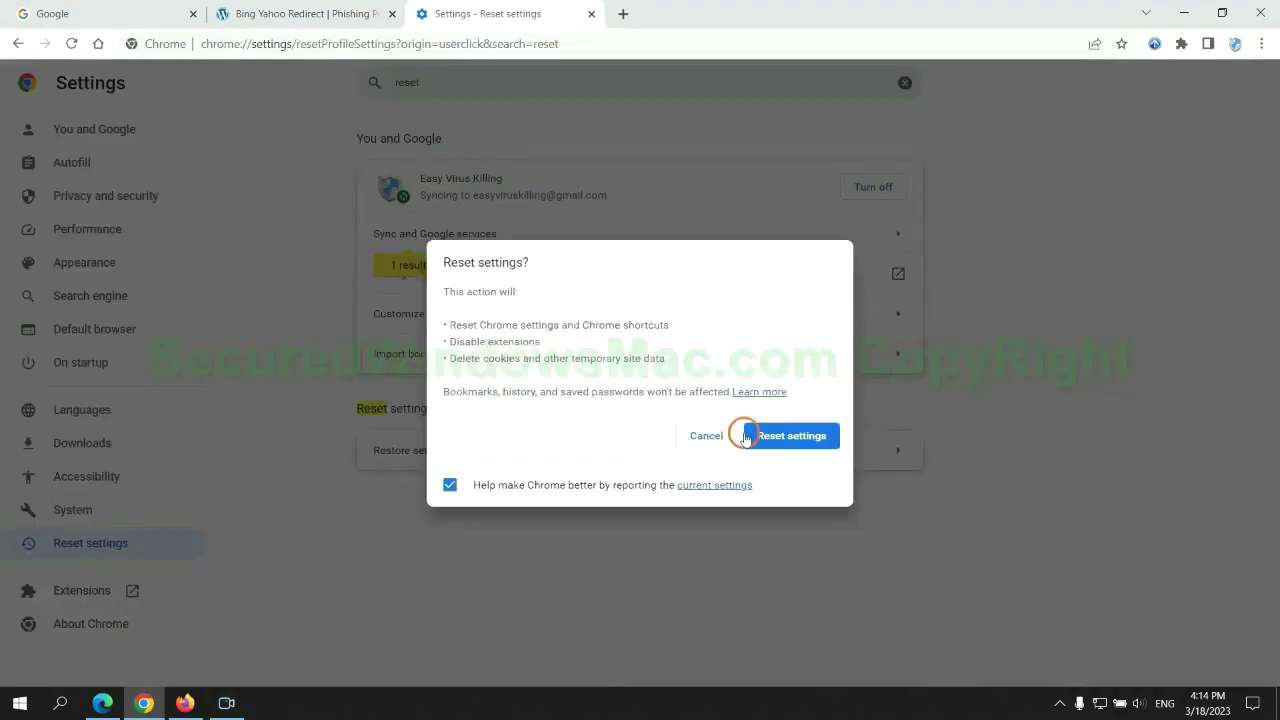
pyautogui.click(183, 690)
# Step: Open Firefox's troubleshooting information page and start Refresh Firefox, then return to Chrome
pyautogui.click(1258, 57)
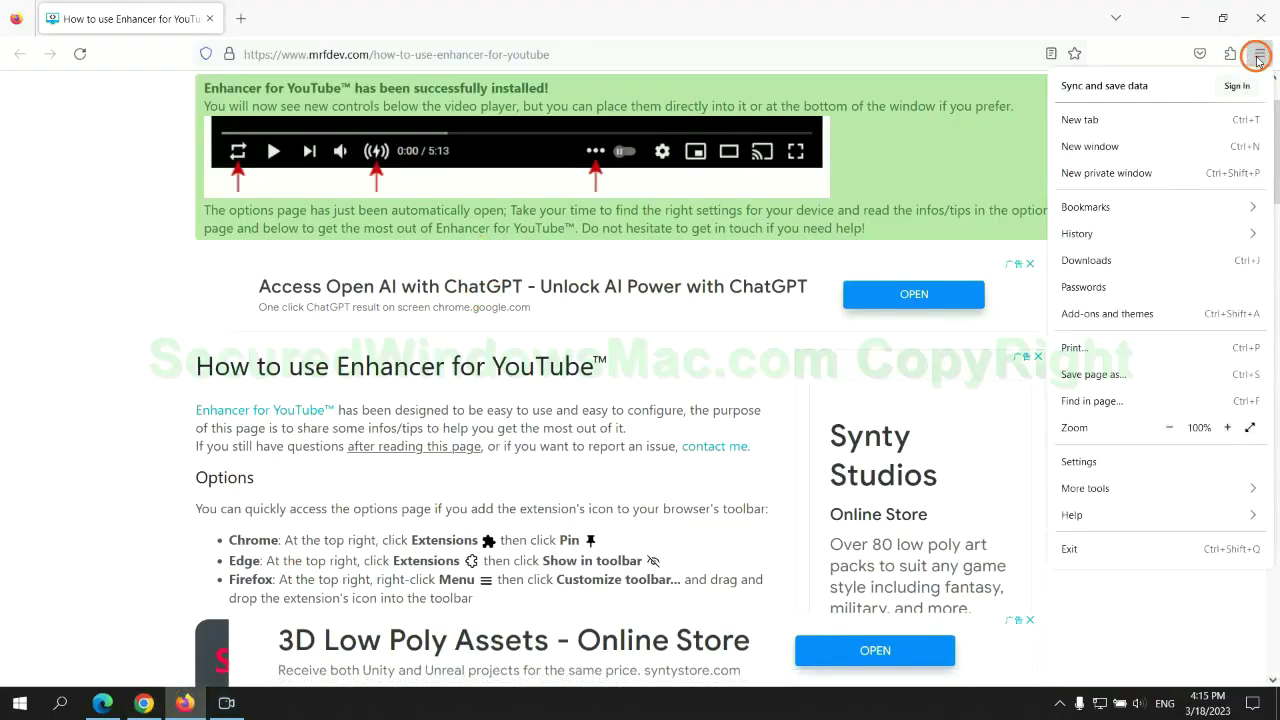
pyautogui.click(1080, 513)
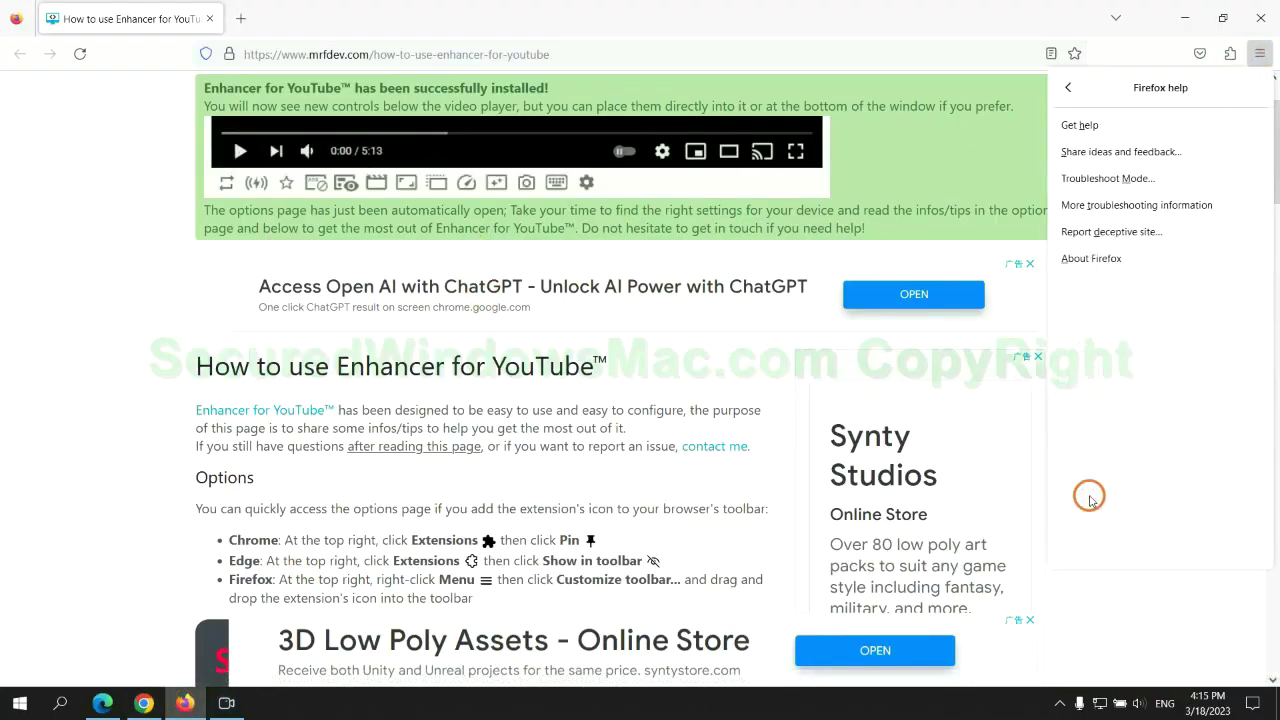
pyautogui.click(1140, 202)
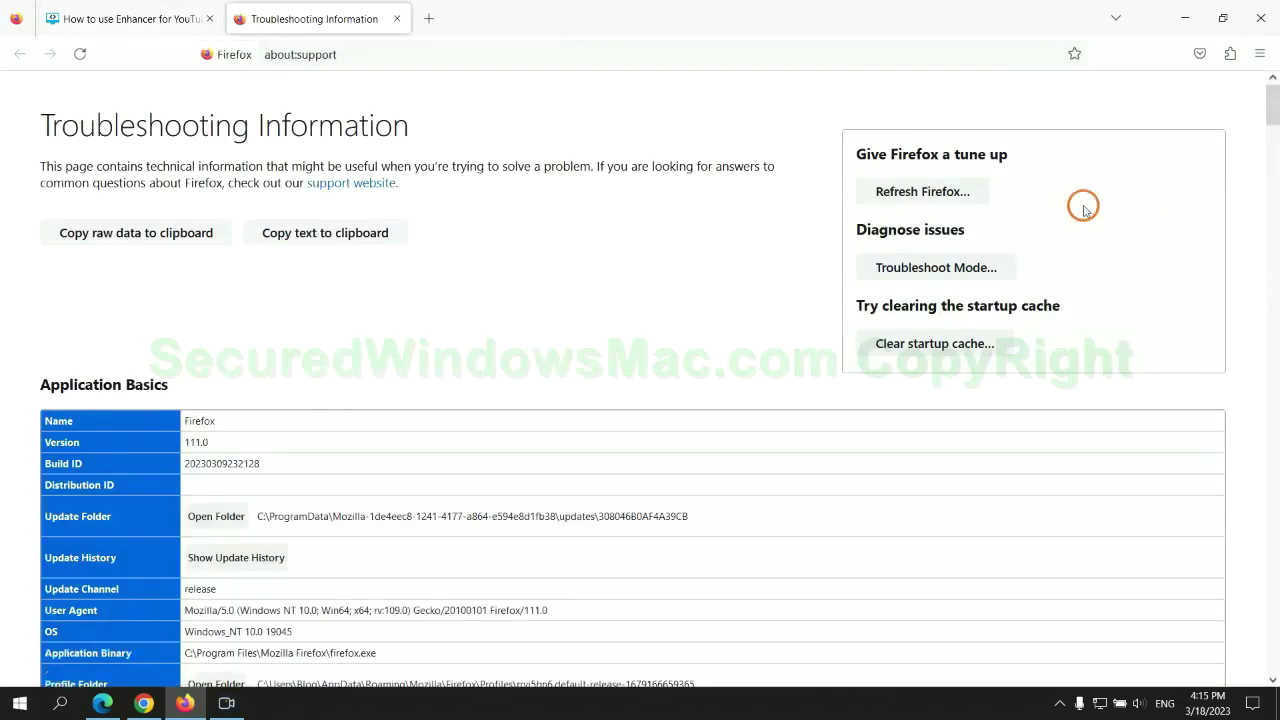
pyautogui.click(888, 191)
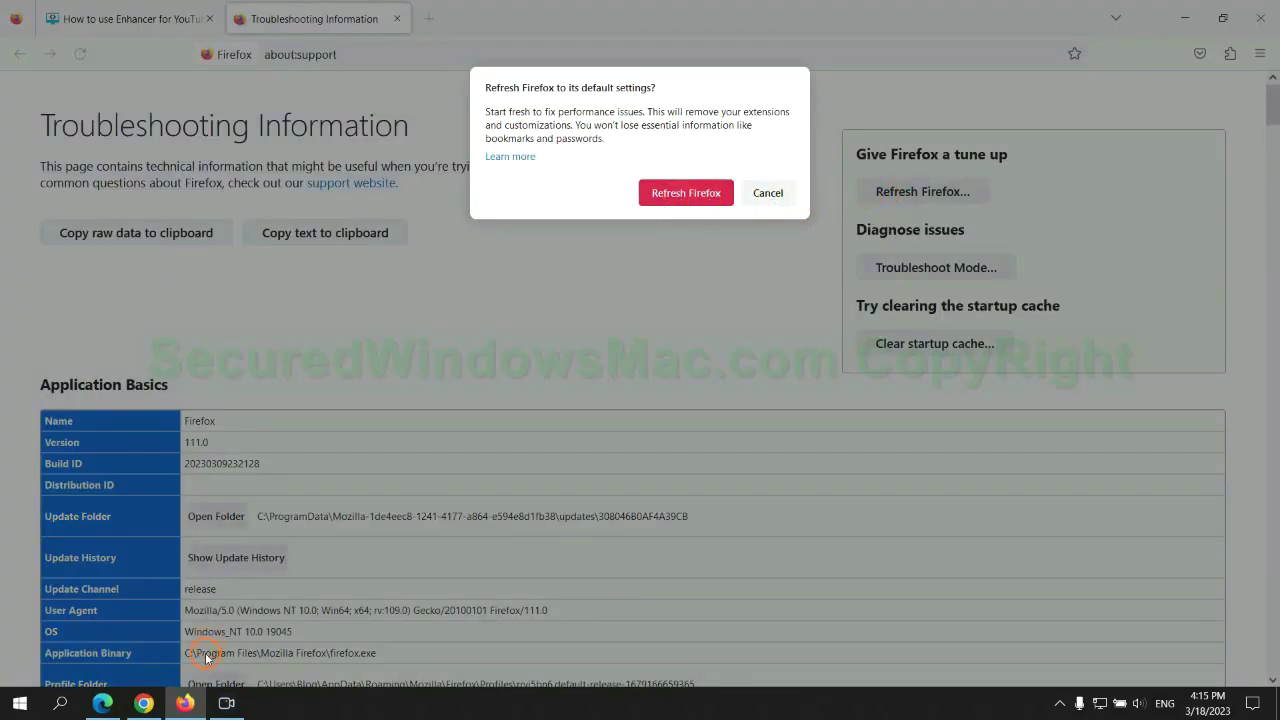
pyautogui.click(144, 703)
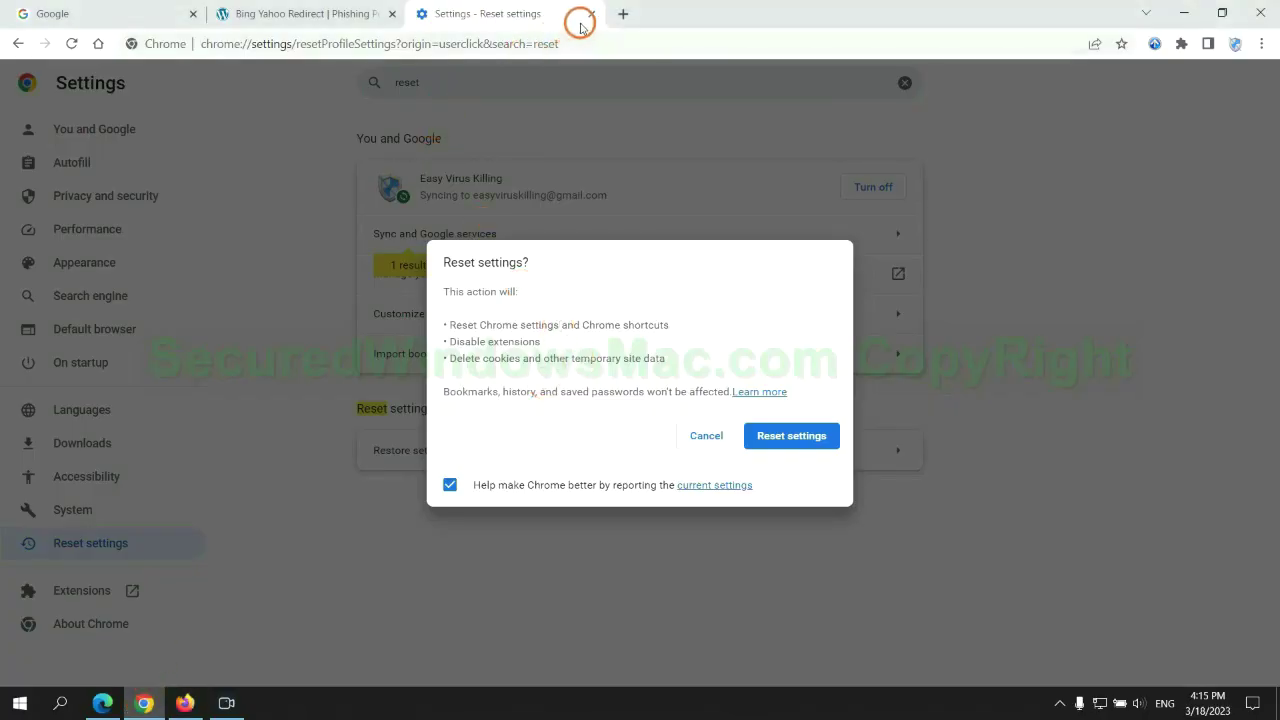